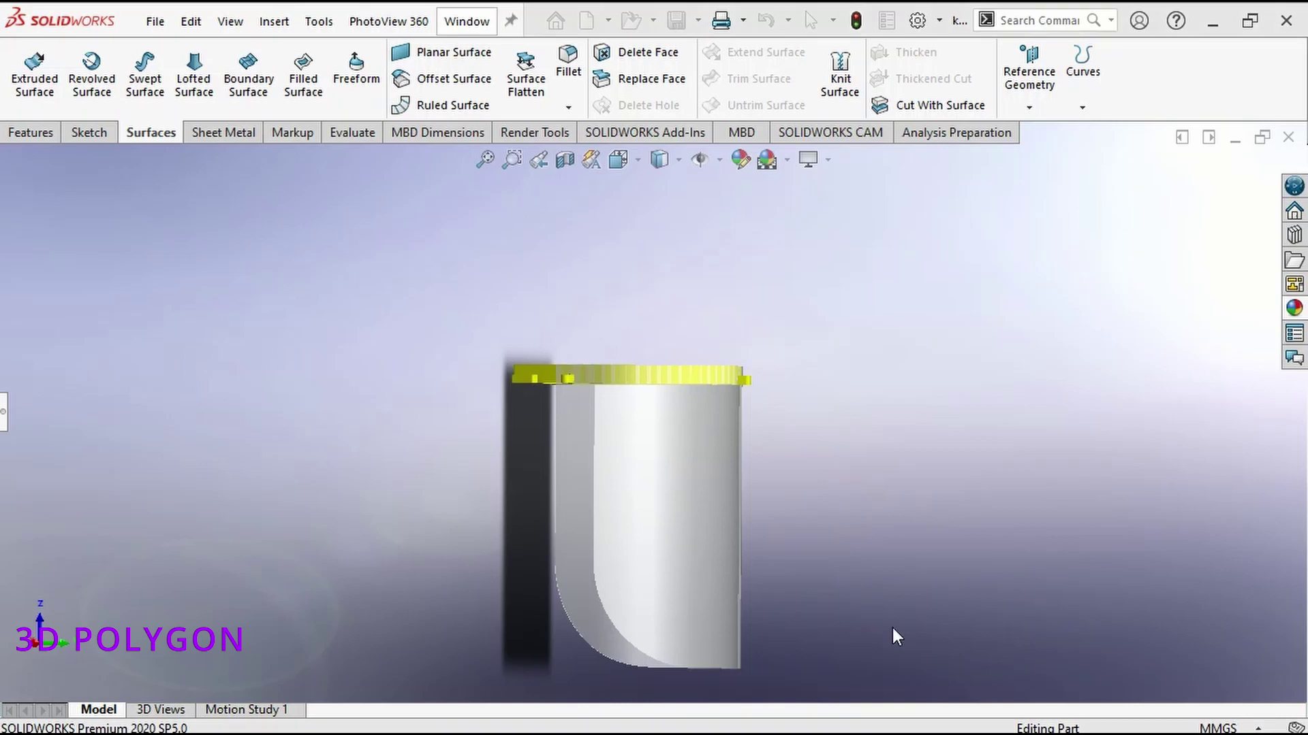
- Orbit the face shield model around its vertical axis
middle_drag(917, 598, 852, 586)
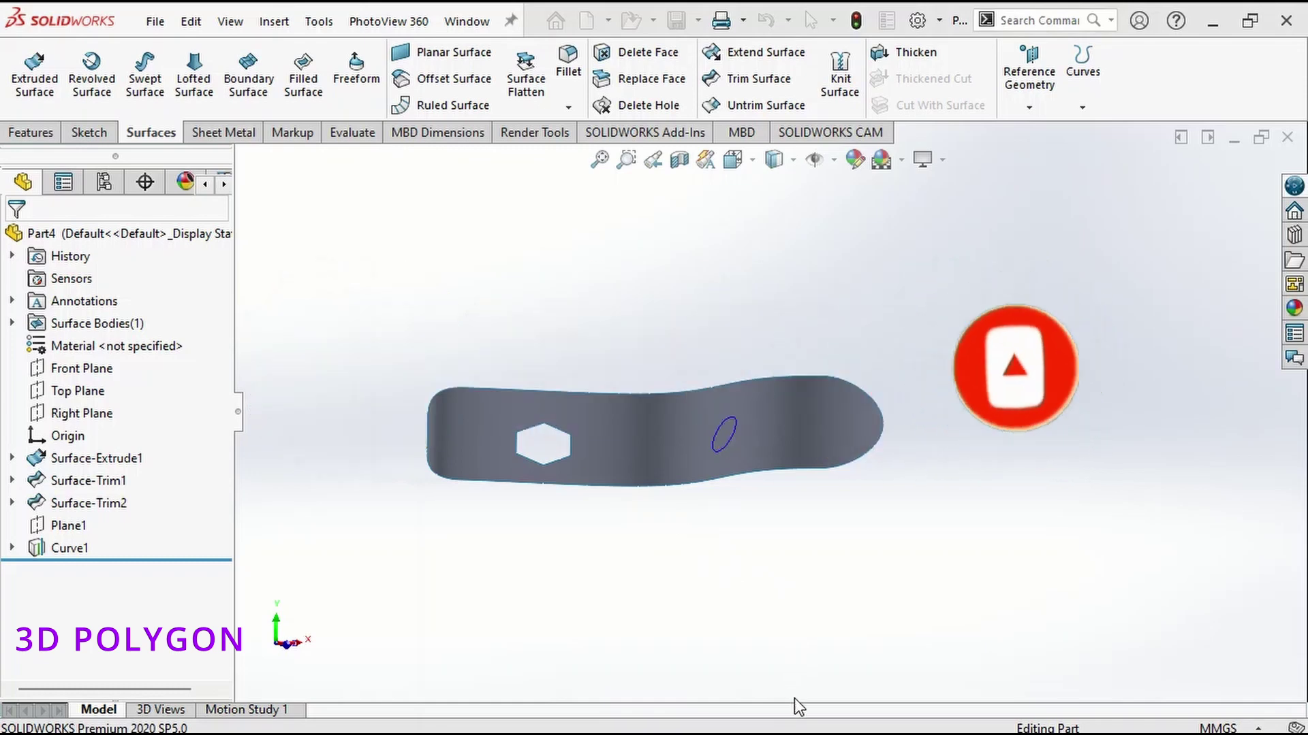
middle_drag(749, 522, 658, 507)
middle_drag(738, 488, 773, 544)
scroll(728, 459, down, 5)
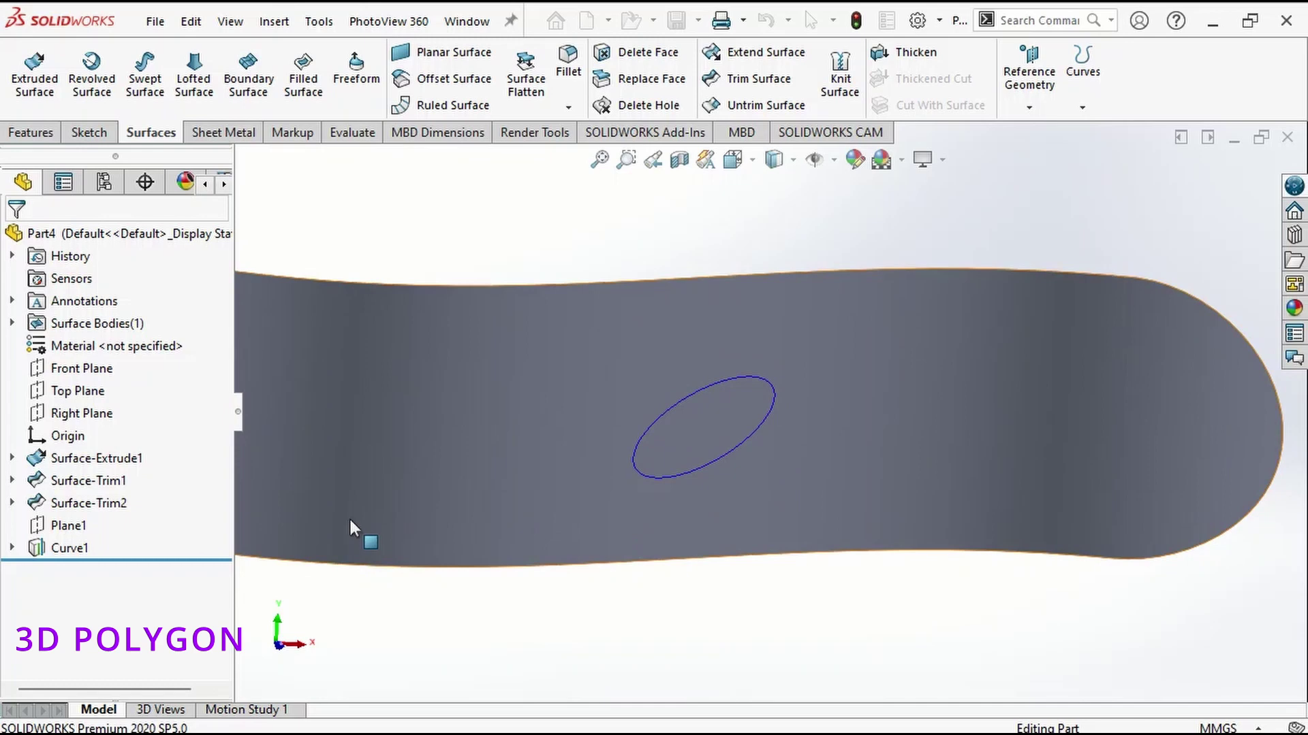
click(70, 549)
middle_drag(467, 608, 432, 569)
click(520, 609)
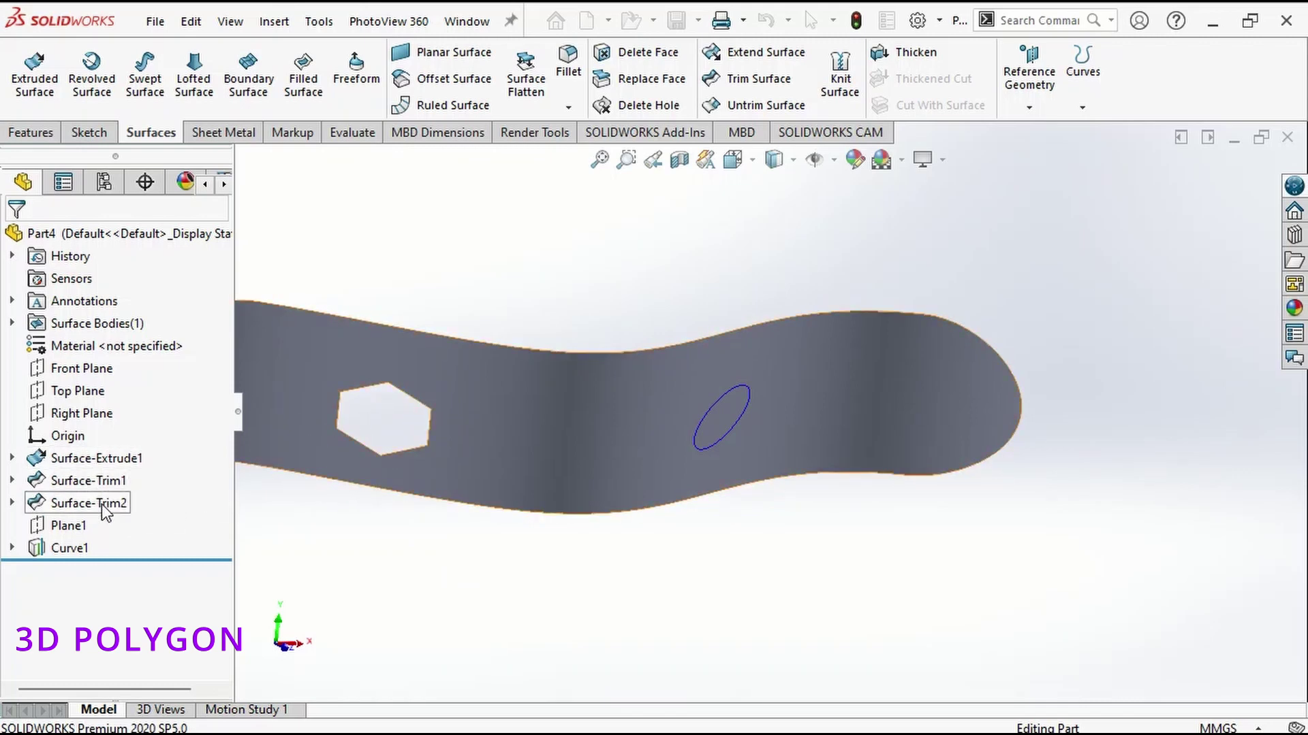
scroll(667, 585, up, 3)
middle_drag(595, 512, 601, 280)
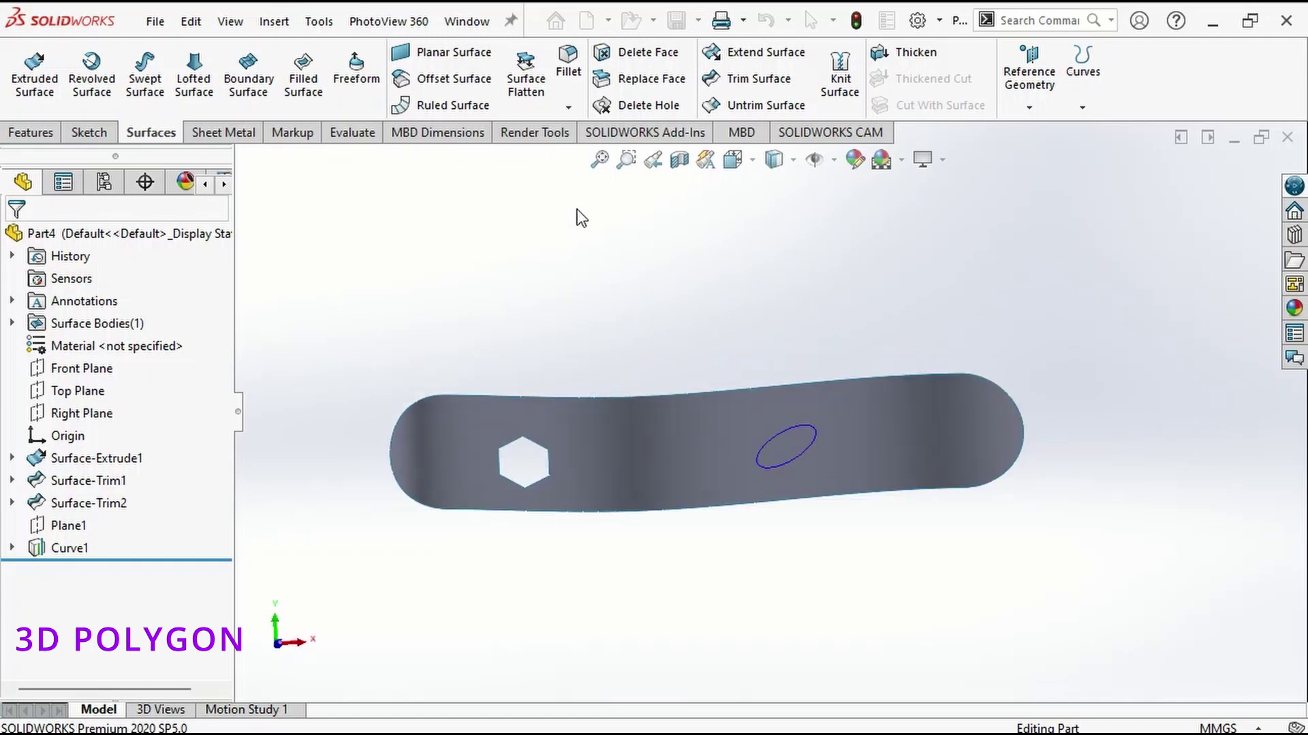
- Flatten the S-shaped strip face into Surface-Flatten1, anchored at its lower edge's end vertex
click(524, 83)
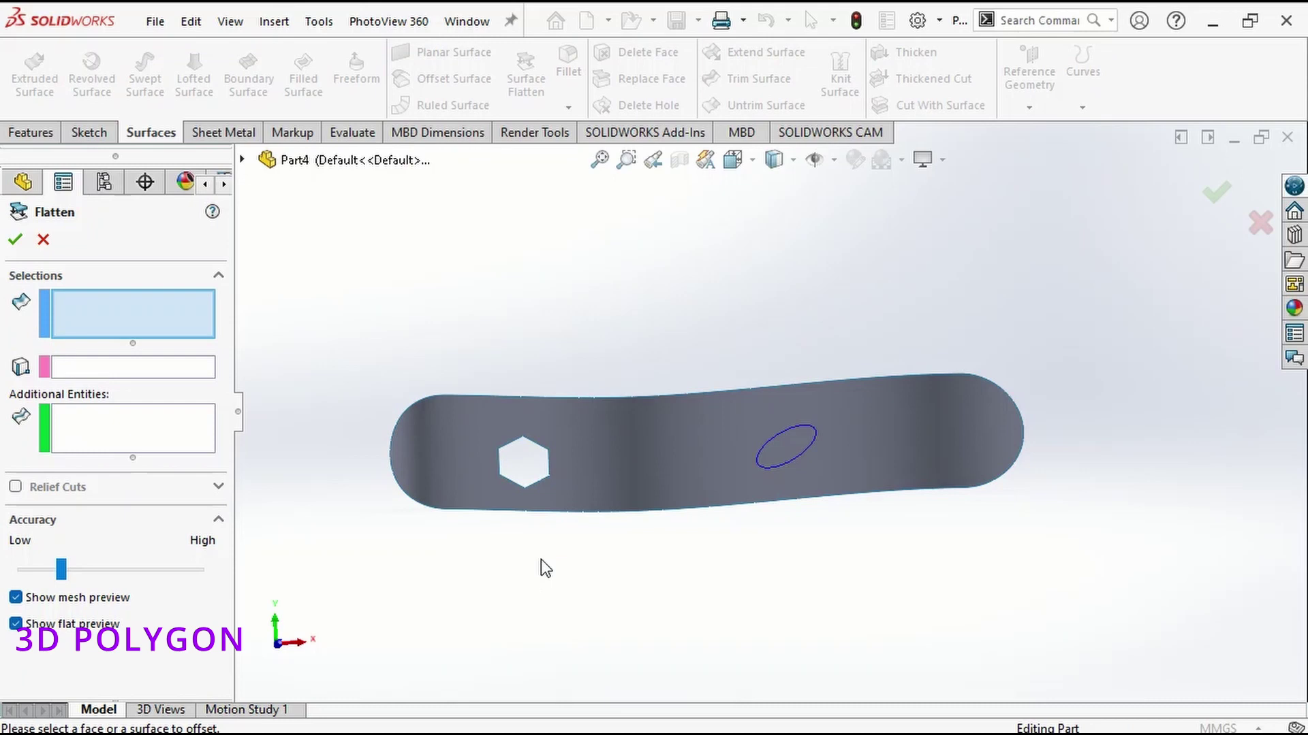
mouse_move(540, 572)
middle_down()
mouse_move(540, 543)
mouse_move(544, 583)
middle_up()
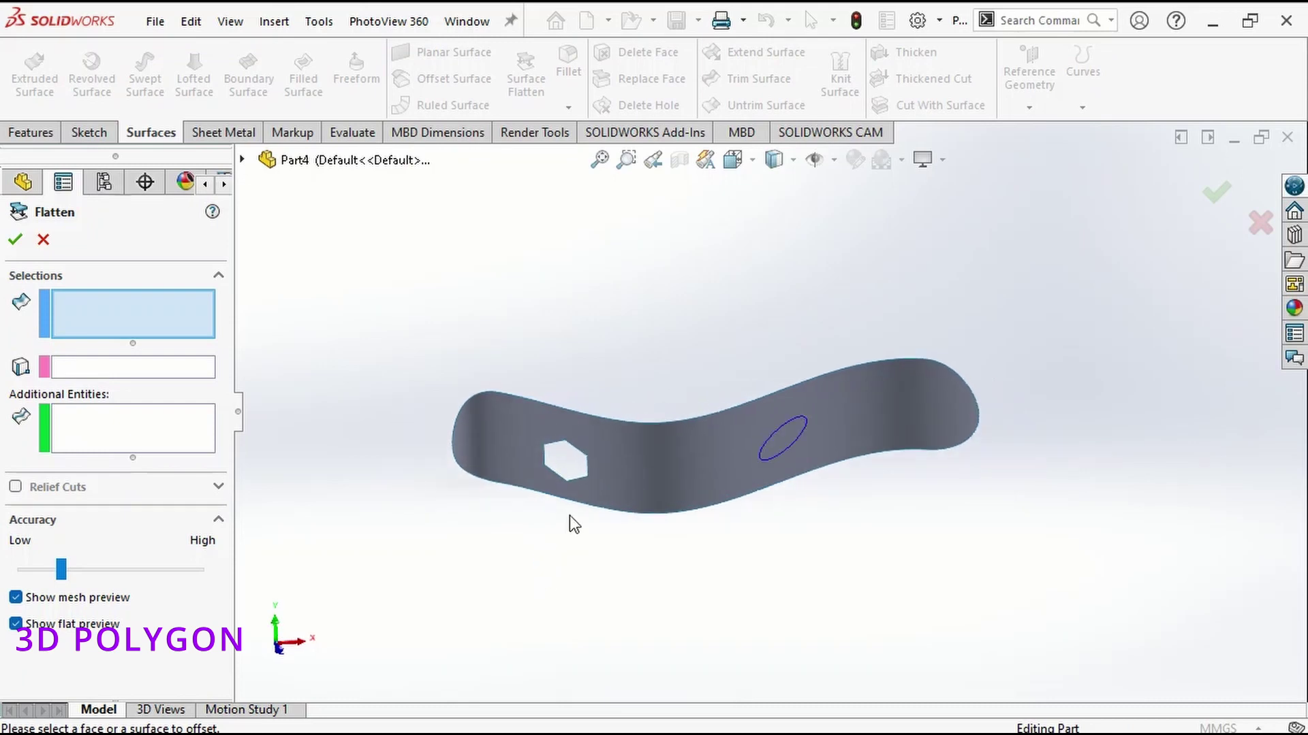
click(645, 481)
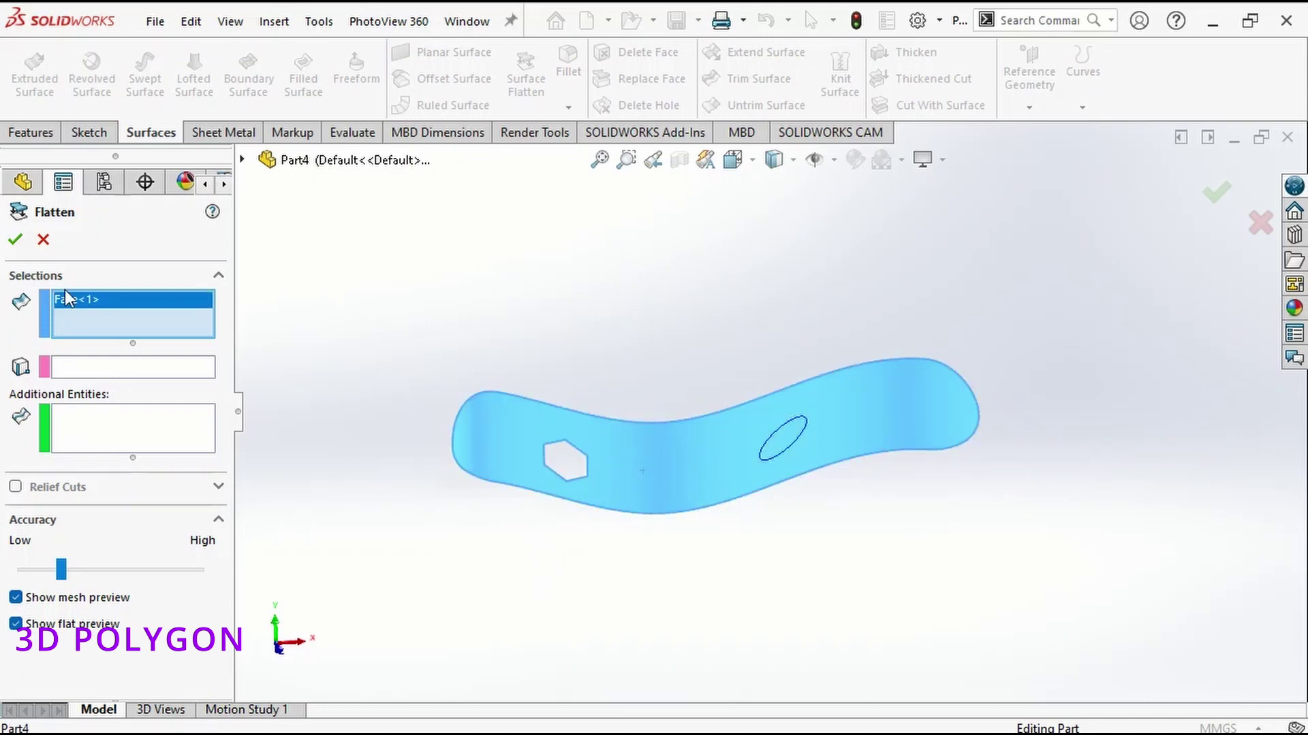
click(109, 369)
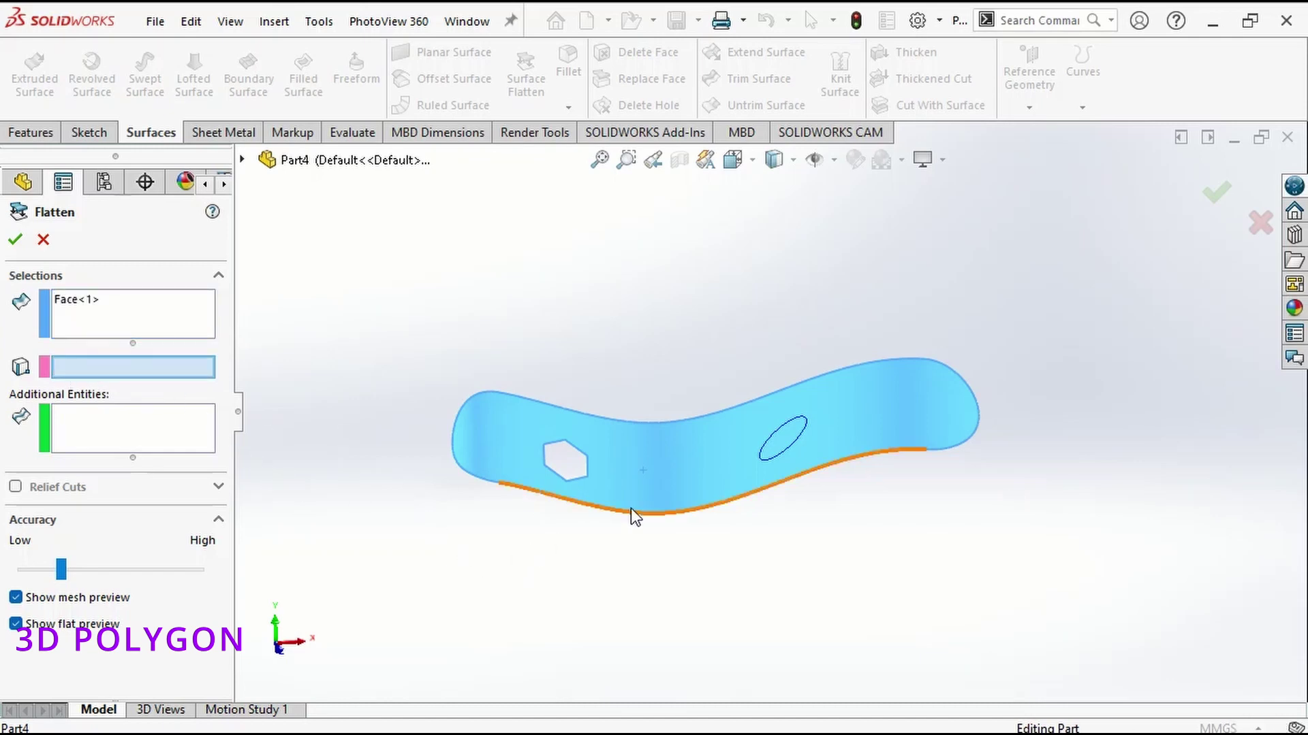
middle_drag(784, 485, 776, 538)
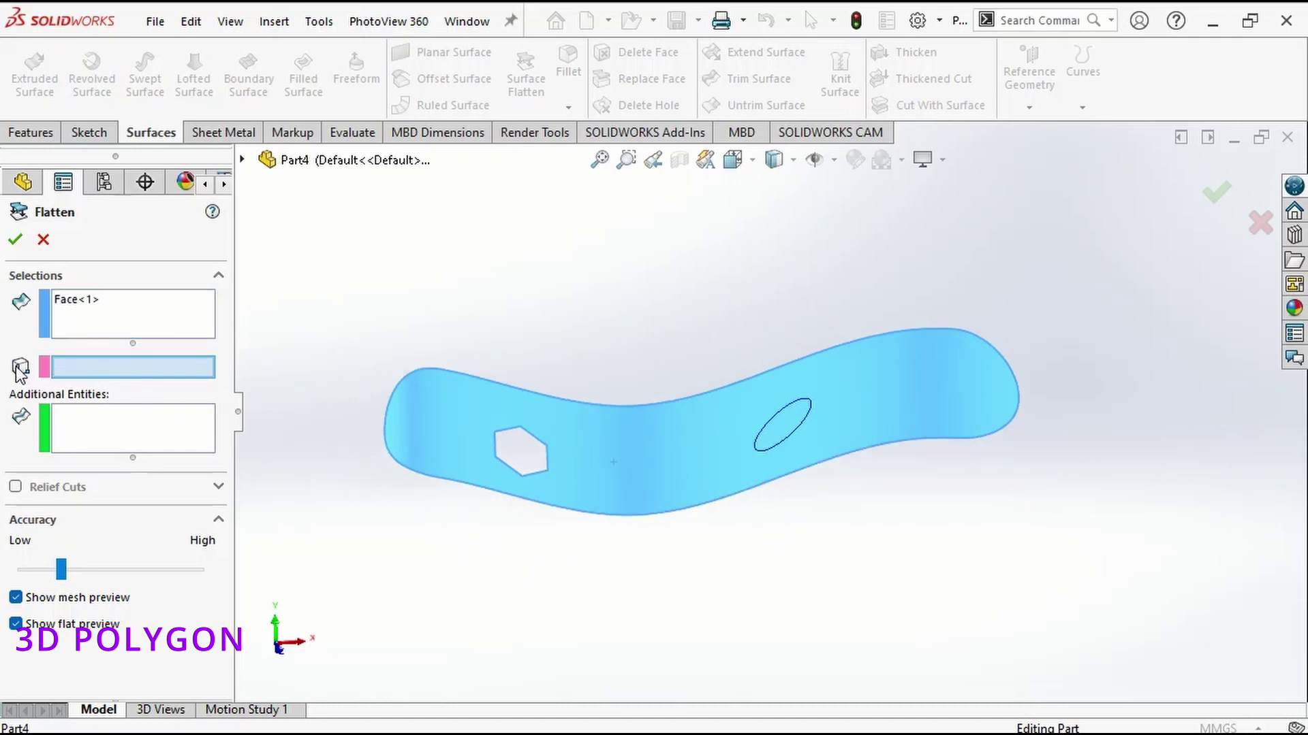
scroll(502, 478, down, 3)
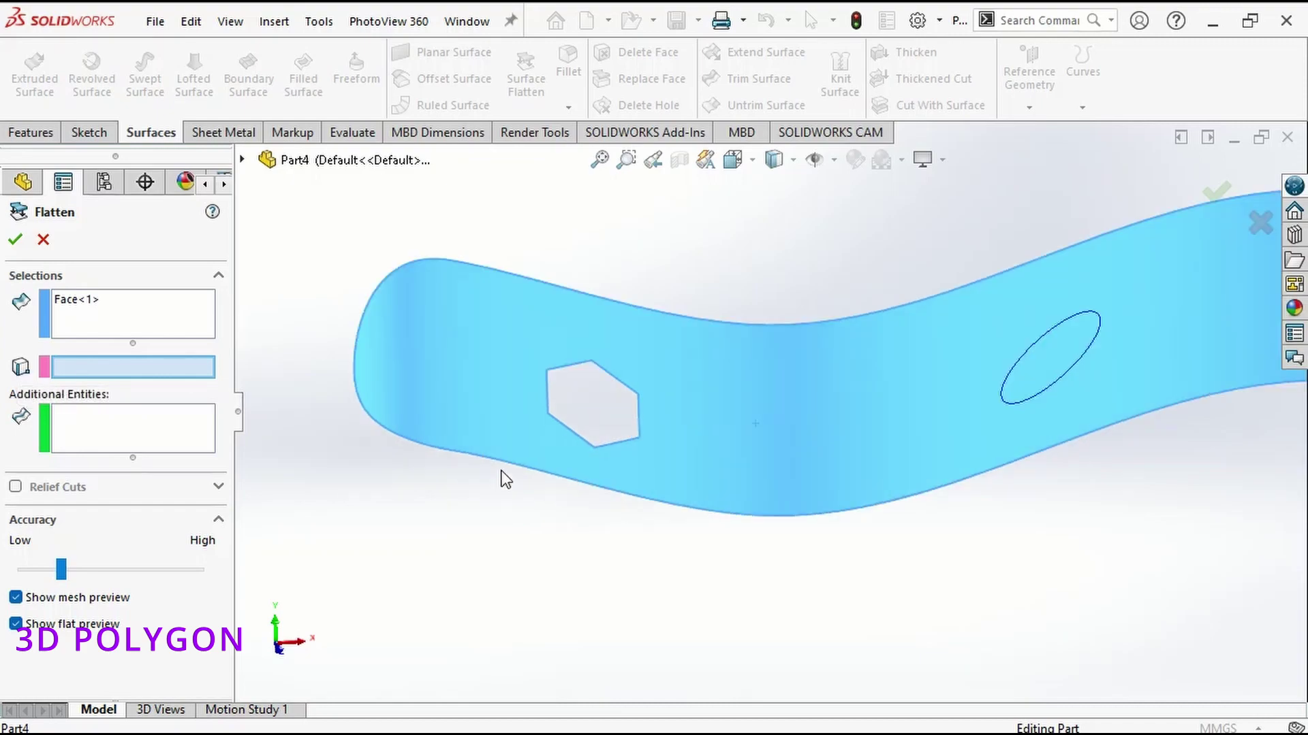
click(452, 452)
middle_drag(777, 503, 798, 474)
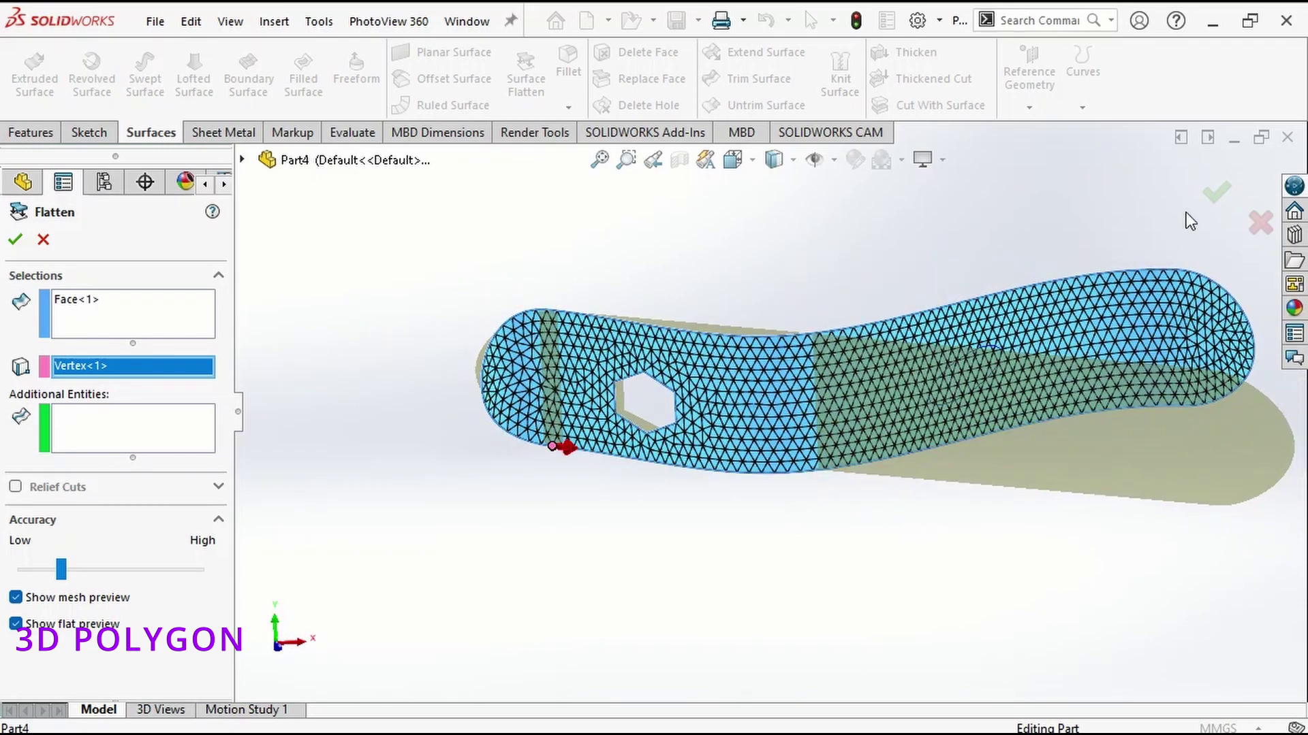
click(1212, 197)
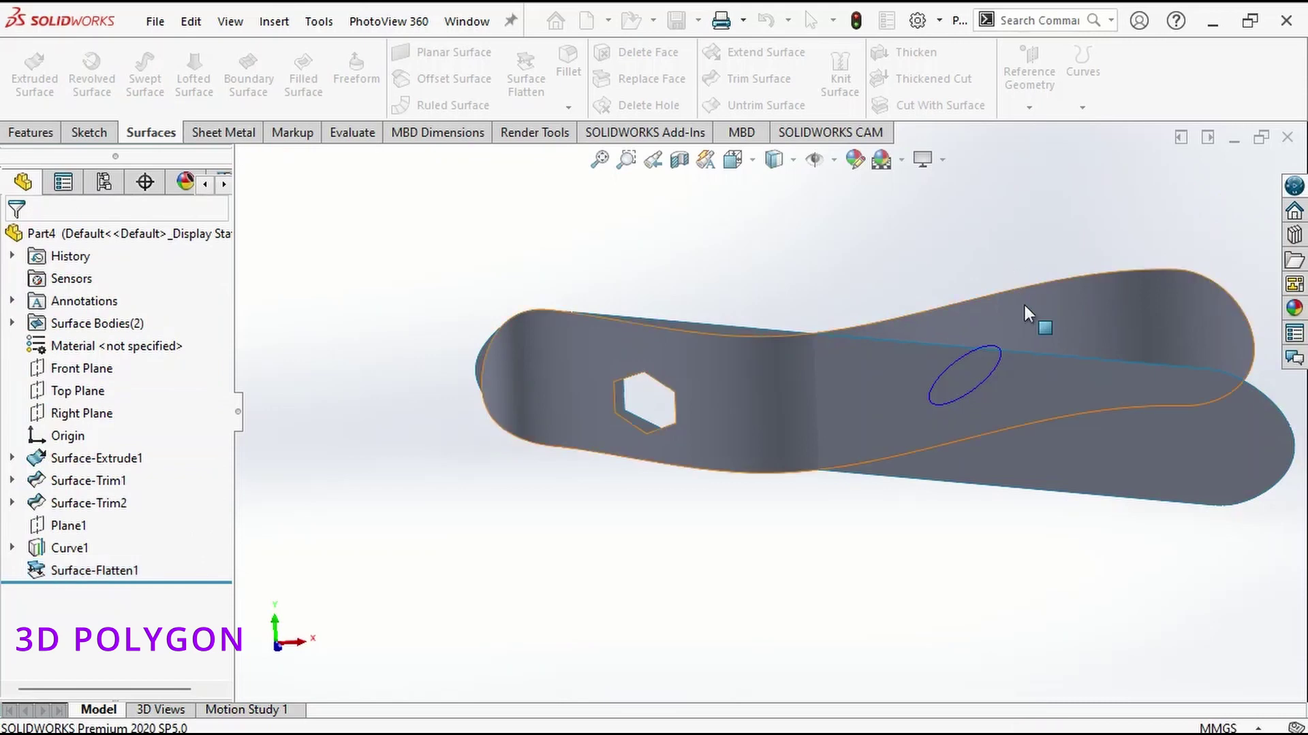
- Hide the original curved surface and orbit the flattened strip to lie horizontal
right_click(1040, 315)
click(1088, 273)
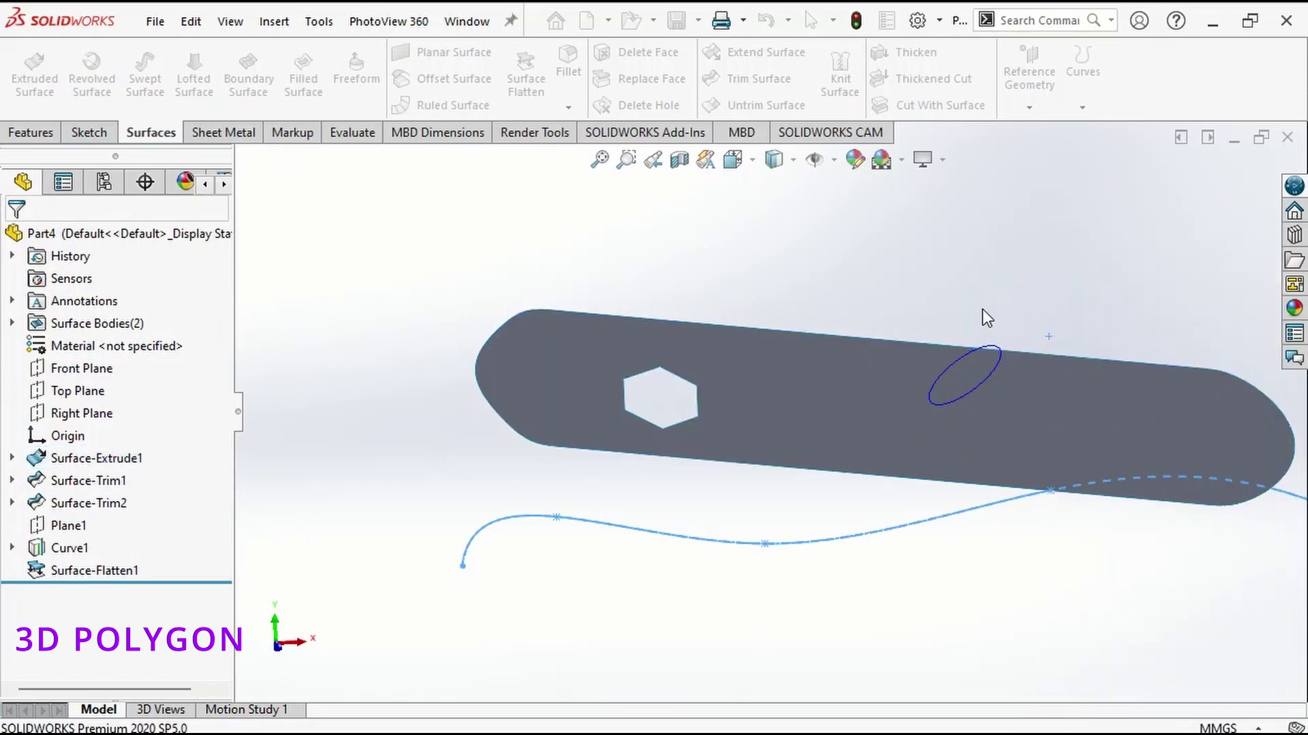
middle_drag(808, 502, 773, 461)
middle_drag(896, 488, 917, 411)
- Inspect the flattened strip surface and reopen Surface-Flatten1 for editing
click(793, 419)
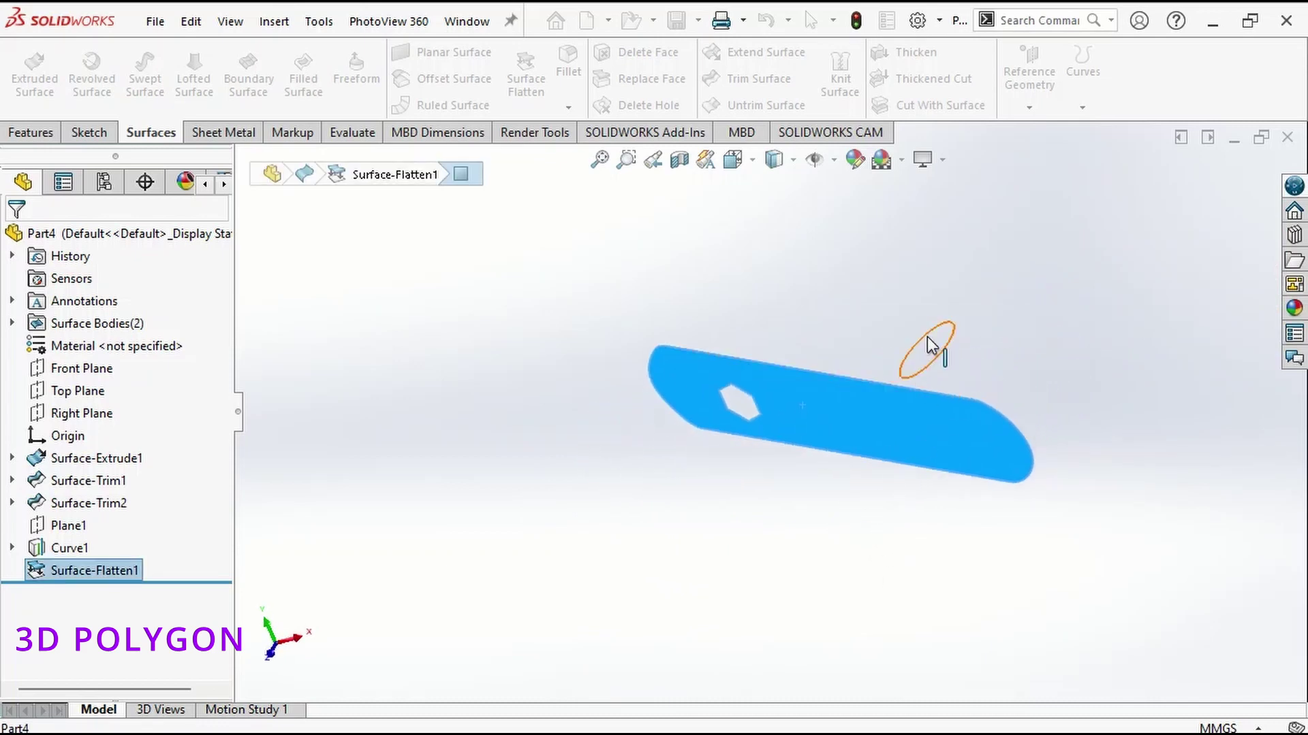
click(840, 477)
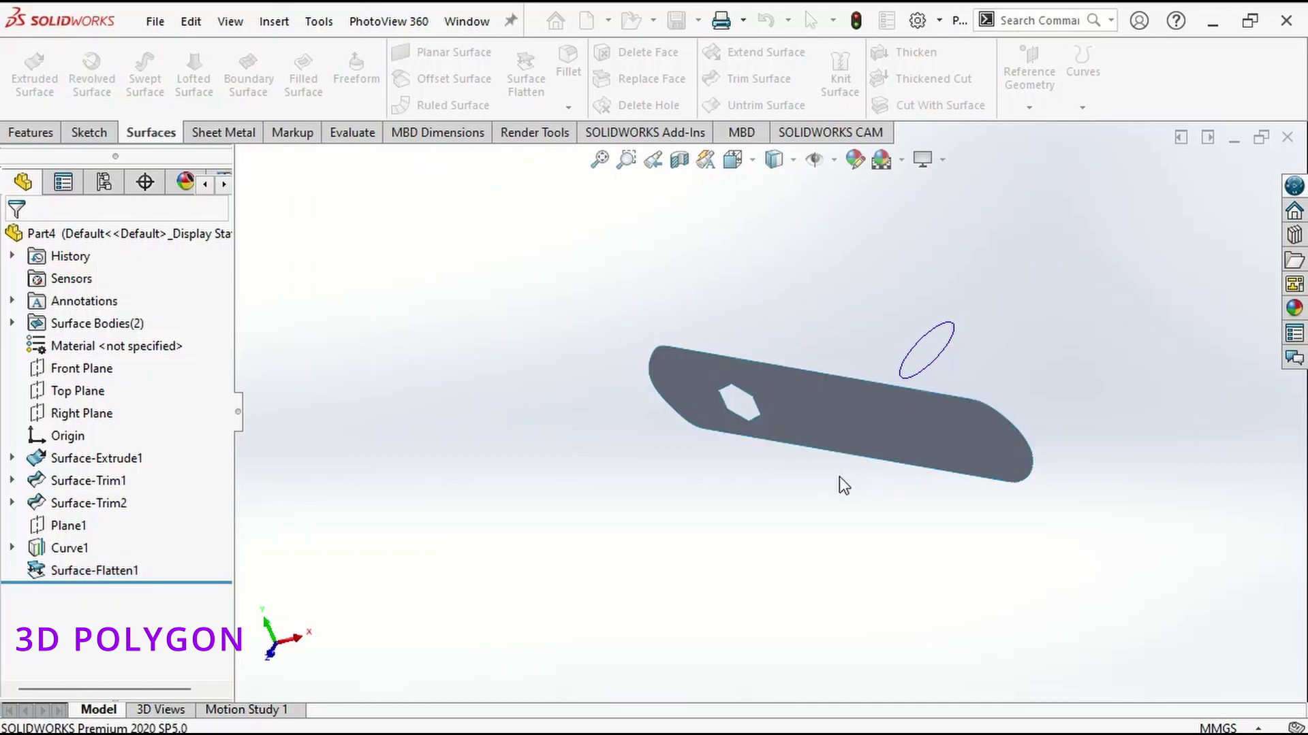
middle_drag(572, 524, 669, 418)
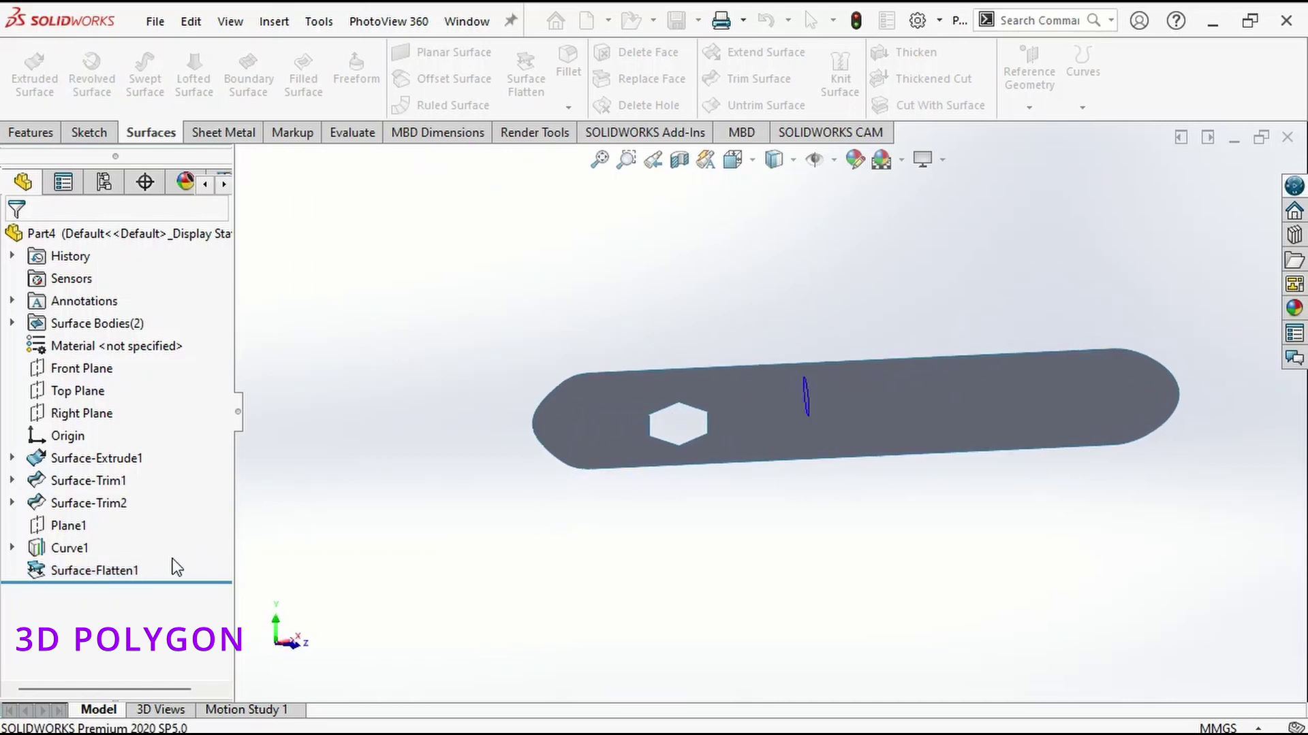
click(121, 572)
- Add the ellipse edge to Surface-Flatten1's Additional Entities so it maps onto the flat strip
click(135, 526)
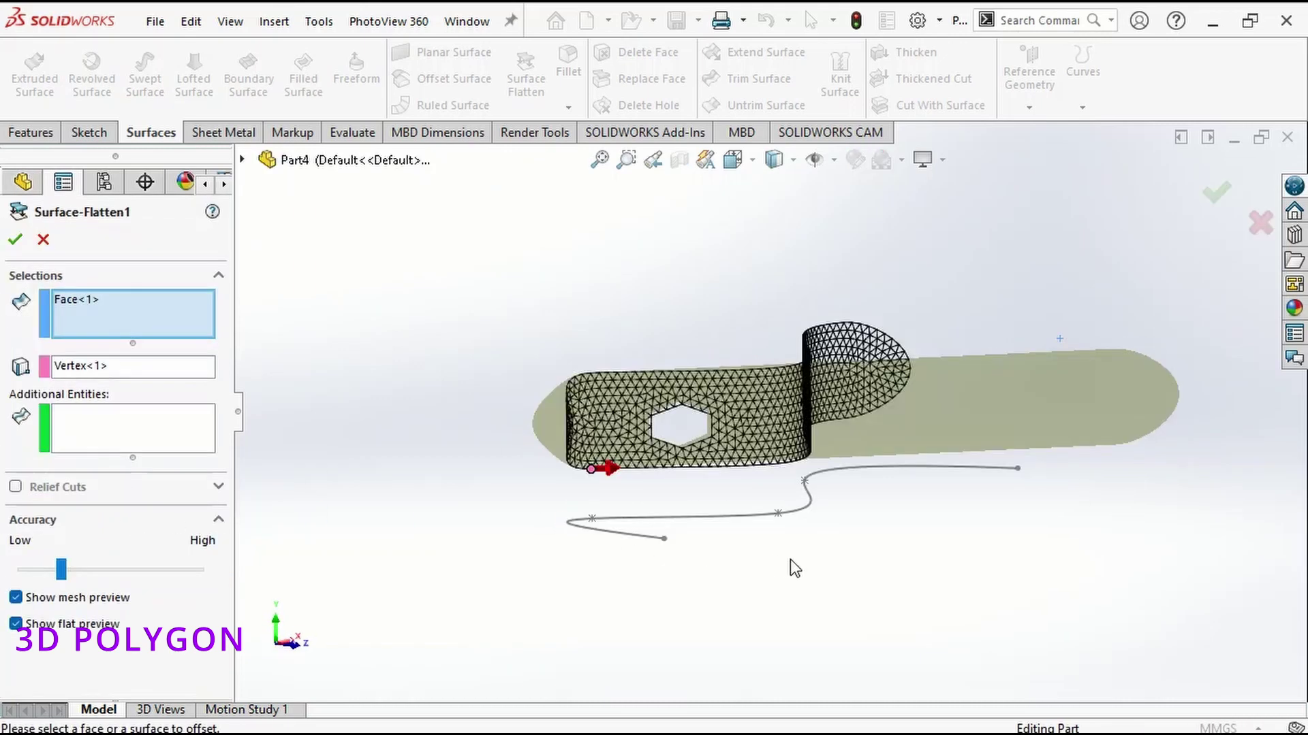
mouse_move(794, 555)
middle_down()
mouse_move(780, 598)
mouse_move(864, 537)
mouse_move(830, 508)
mouse_move(820, 525)
middle_up()
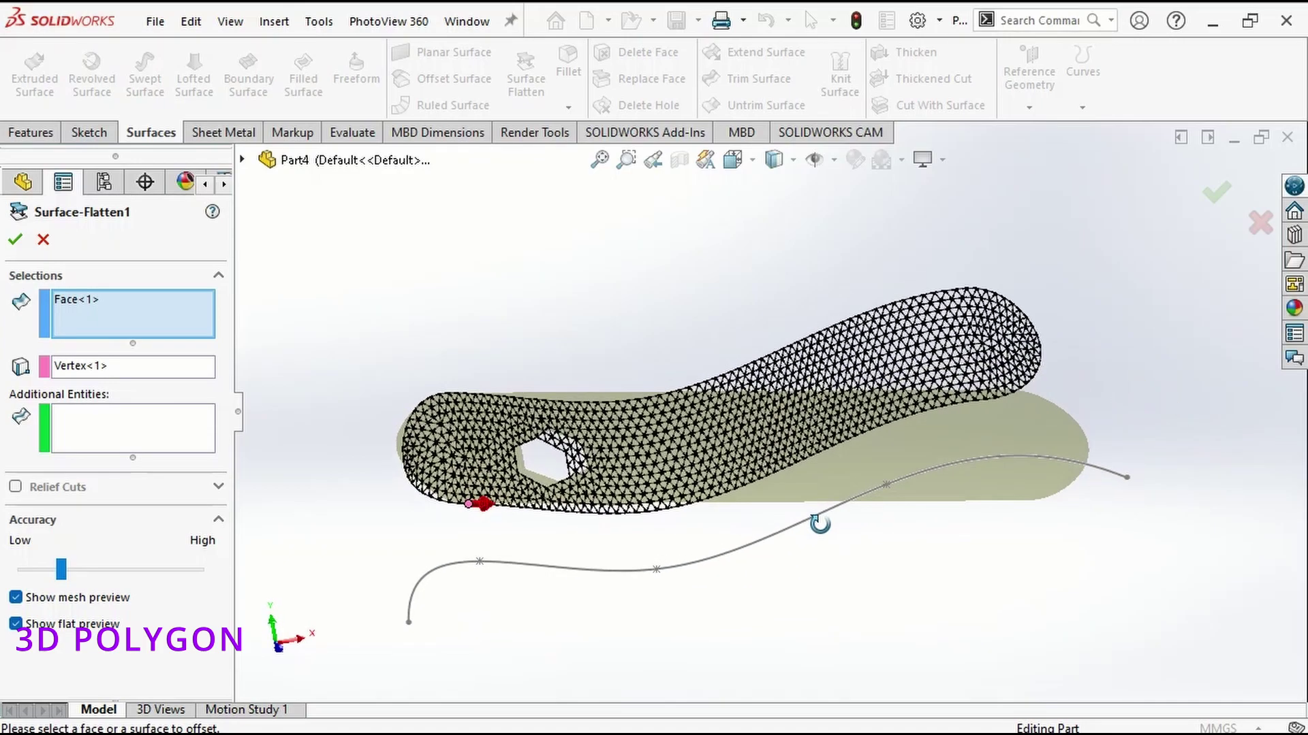
click(103, 422)
middle_drag(1087, 387, 1042, 455)
scroll(838, 407, down, 3)
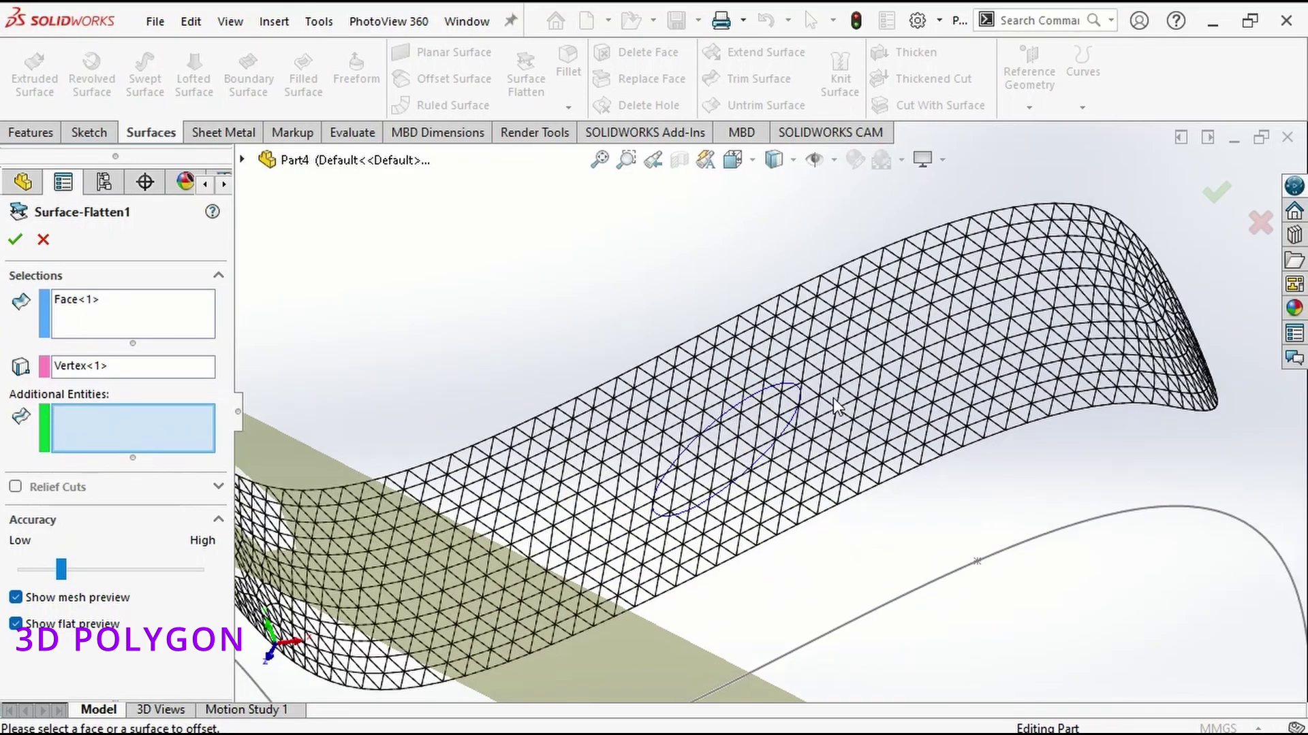
scroll(777, 400, up, 3)
middle_drag(776, 402, 833, 470)
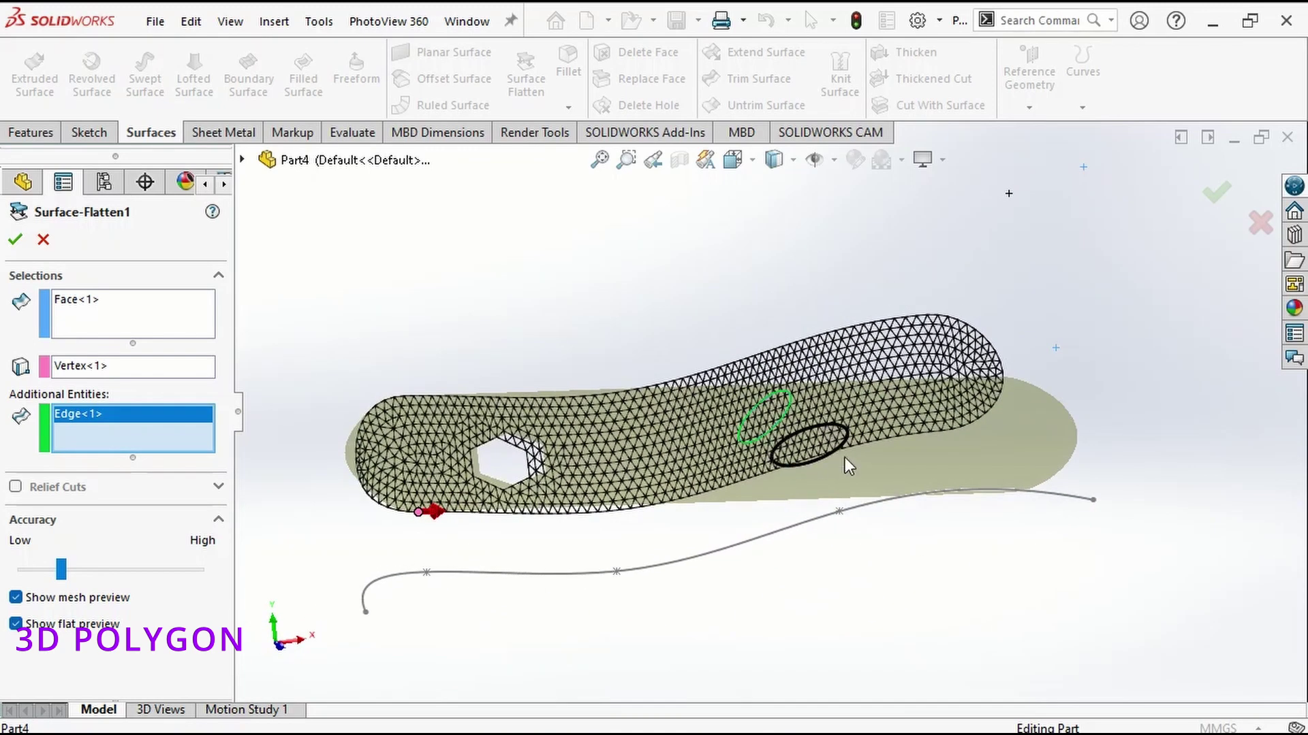
key(Return)
middle_drag(832, 580, 872, 493)
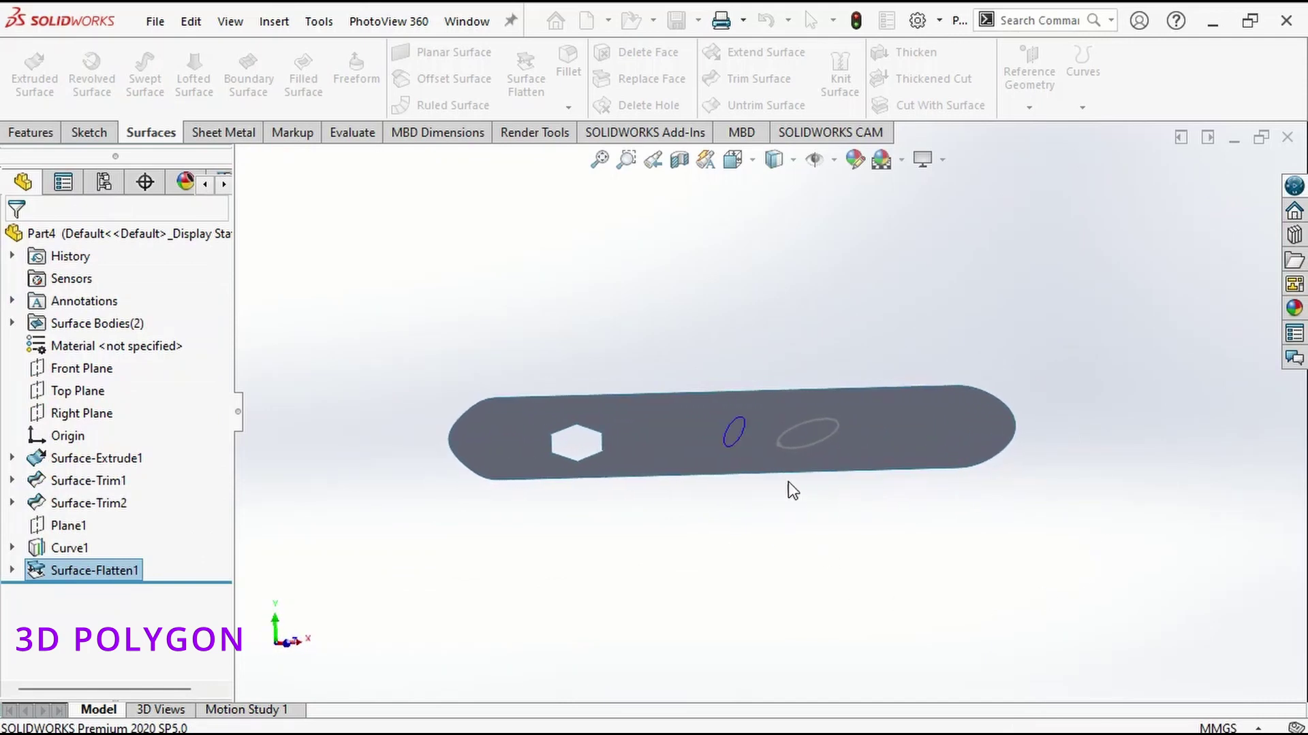
click(706, 447)
- Start a sketch on the flattened face and convert its edges into sketch geometry
click(737, 379)
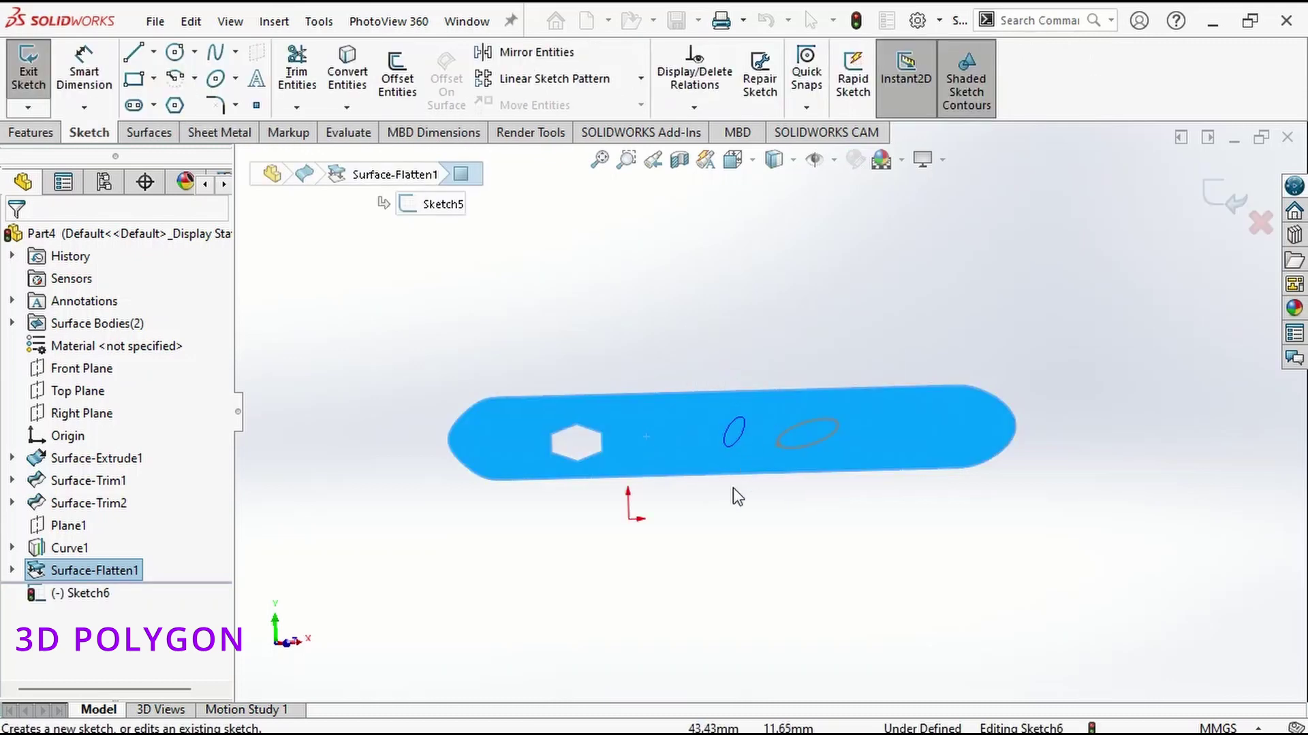
click(745, 567)
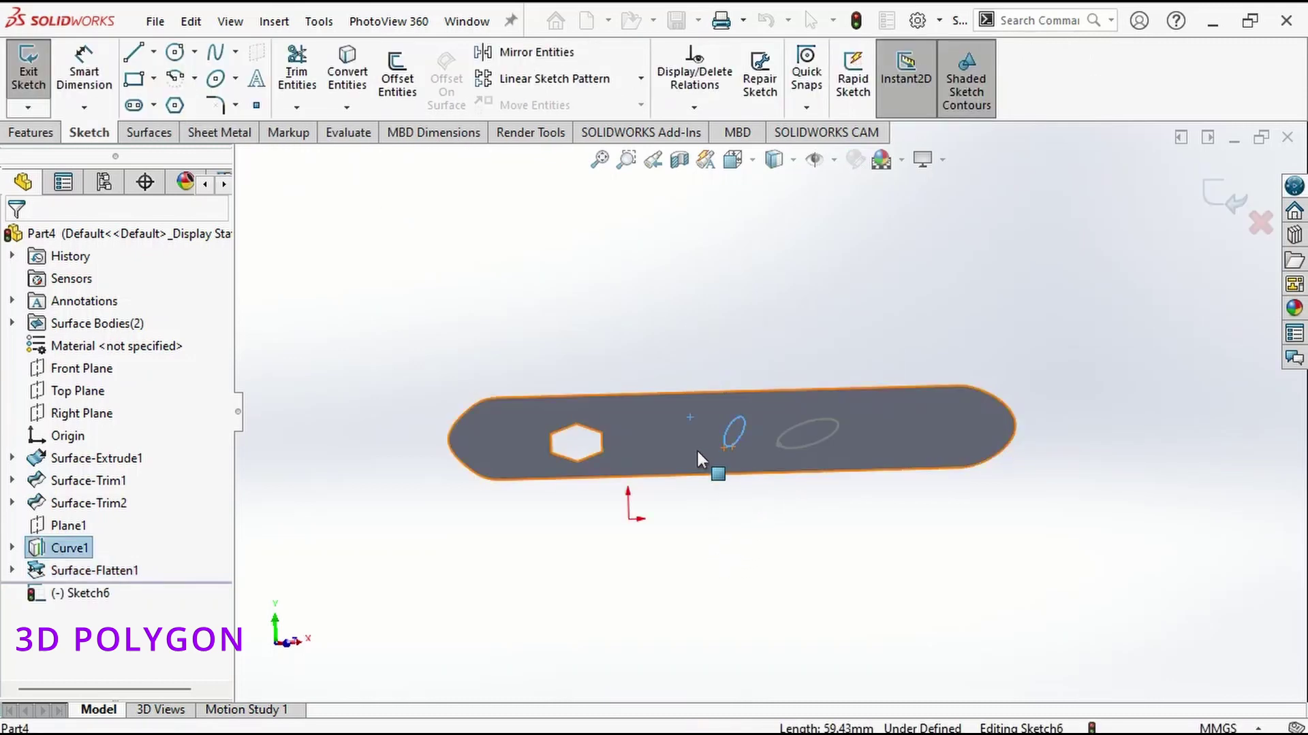
click(677, 451)
click(861, 541)
click(677, 440)
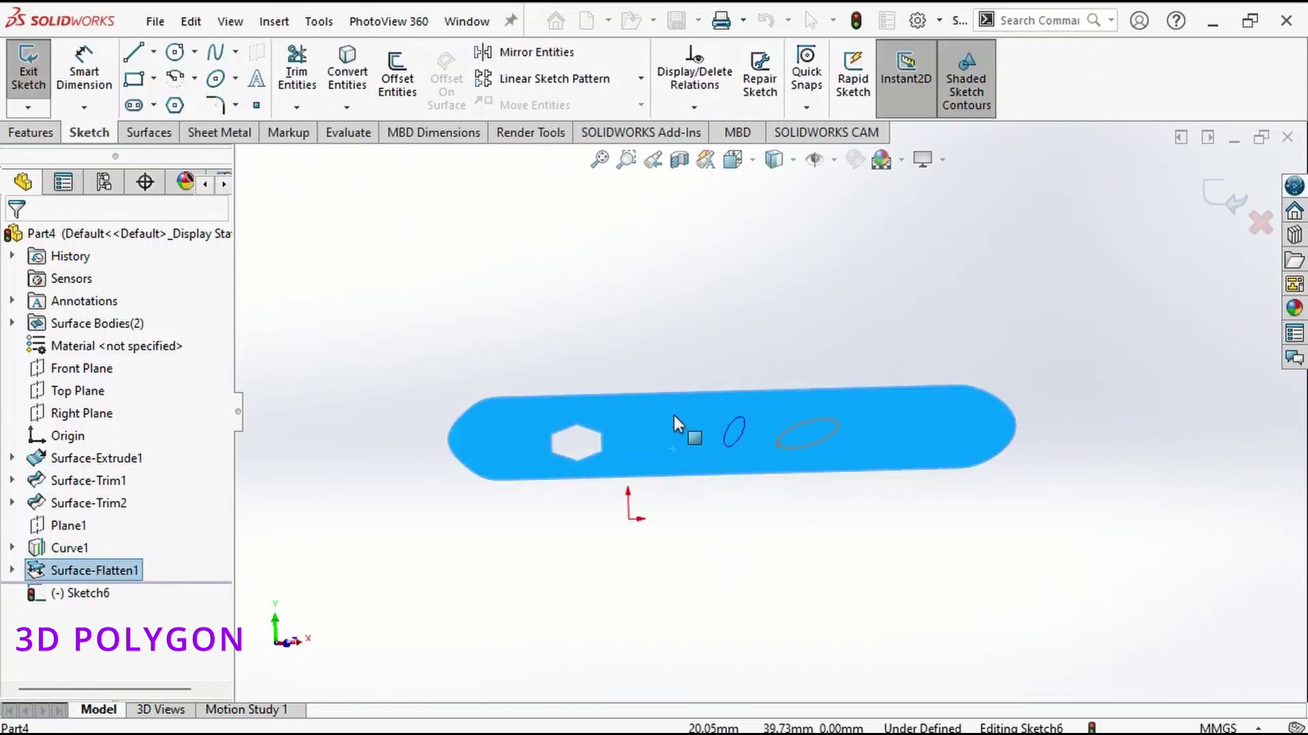
click(358, 87)
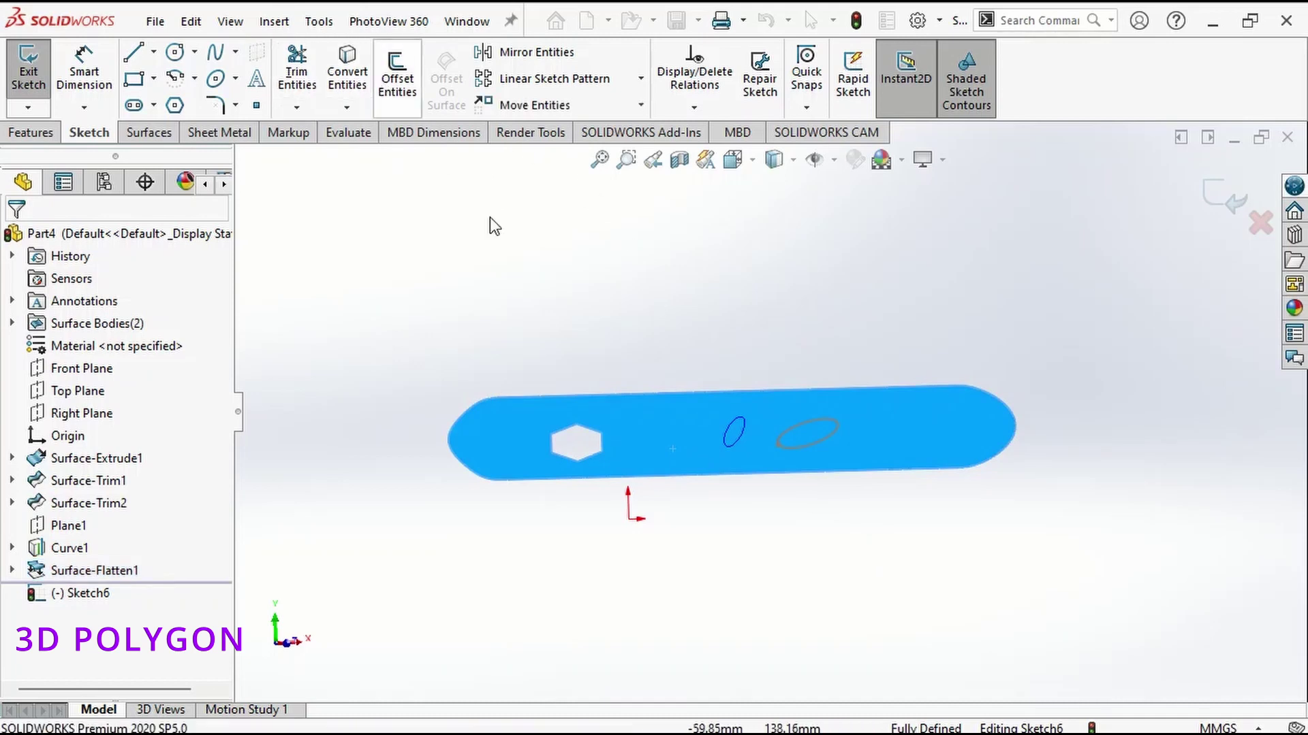
- Convert the hexagon edges and the flattened ellipse into Sketch6 geometry
mouse_move(747, 505)
middle_down()
mouse_move(633, 438)
mouse_move(732, 417)
mouse_move(807, 422)
mouse_move(628, 416)
middle_up()
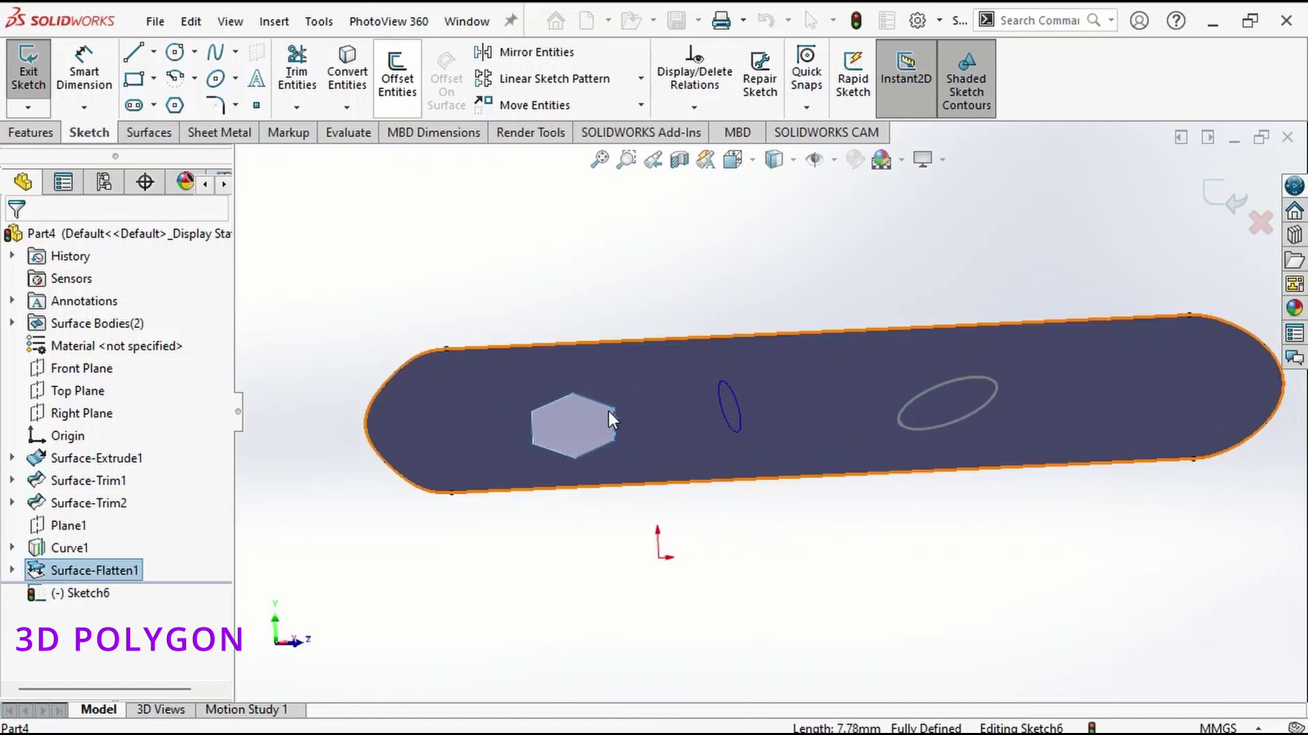
ctrl+click(557, 398)
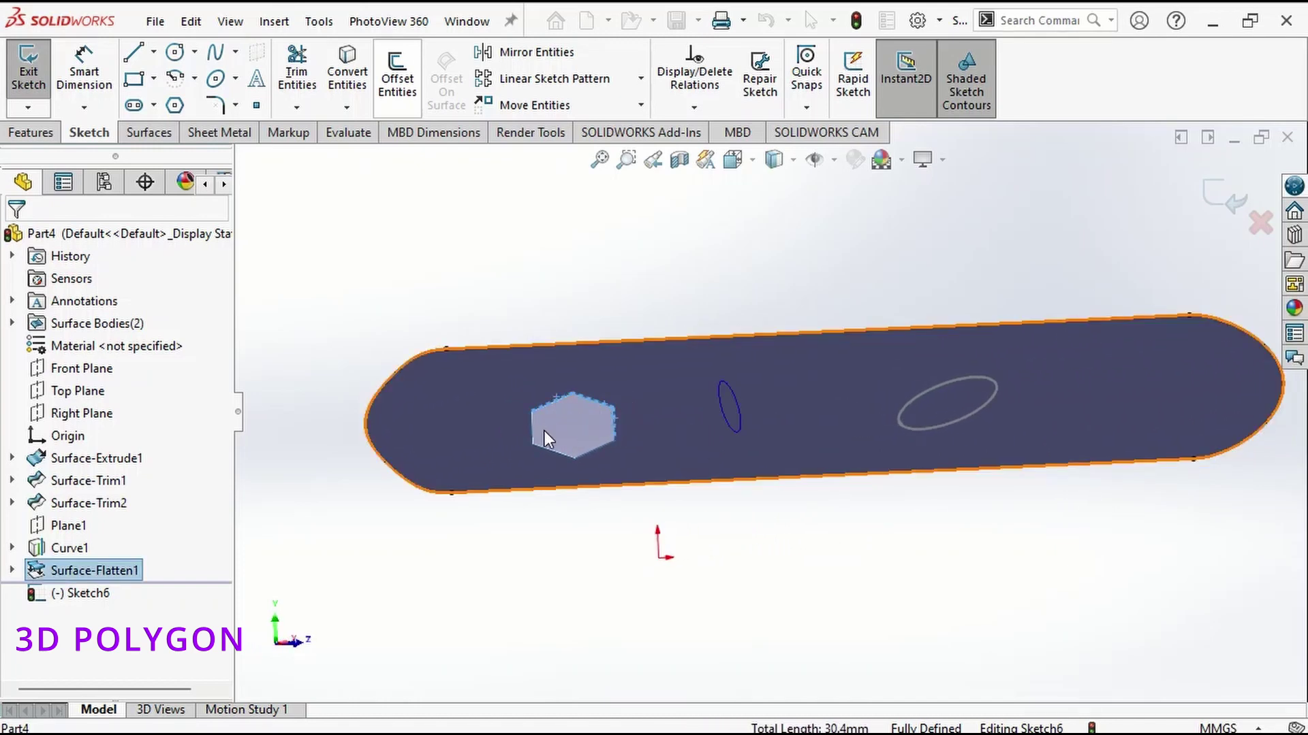
ctrl+click(532, 434)
ctrl+click(593, 455)
click(468, 166)
mouse_move(983, 439)
middle_down()
mouse_move(949, 467)
mouse_move(905, 438)
mouse_move(945, 436)
middle_up()
click(948, 422)
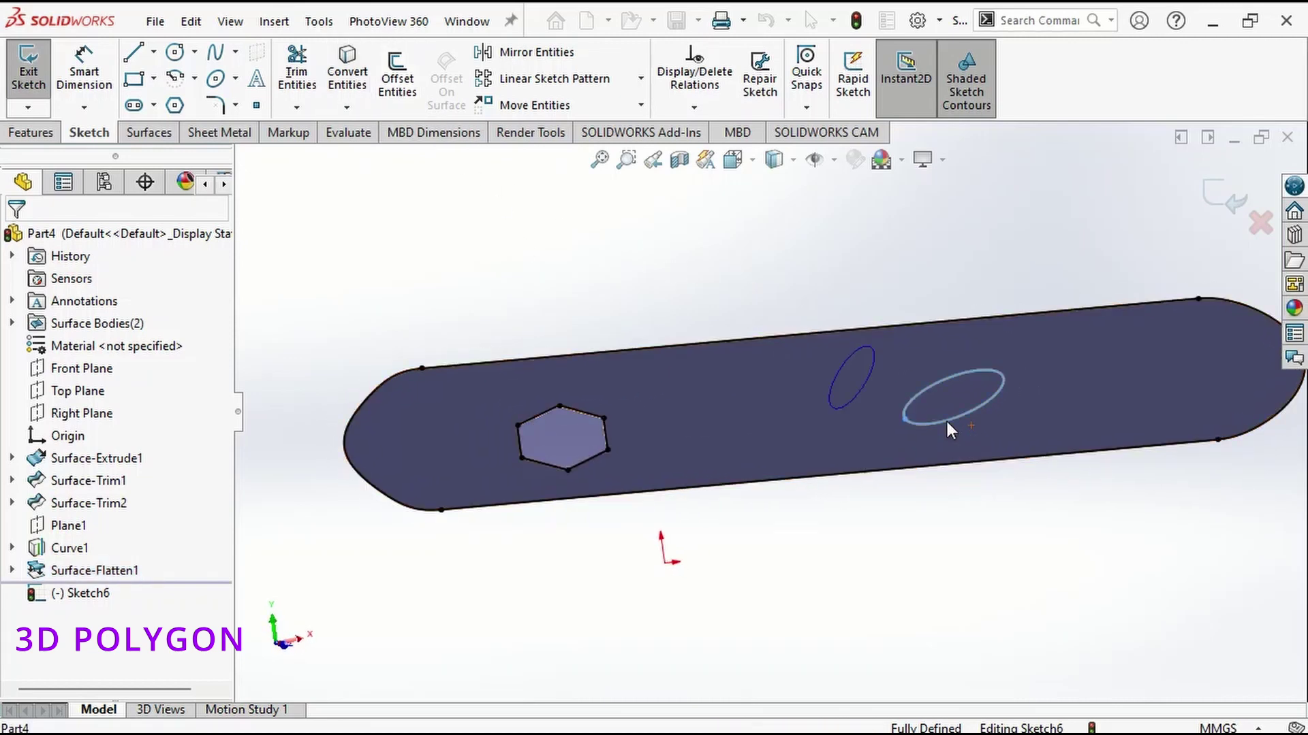
click(333, 85)
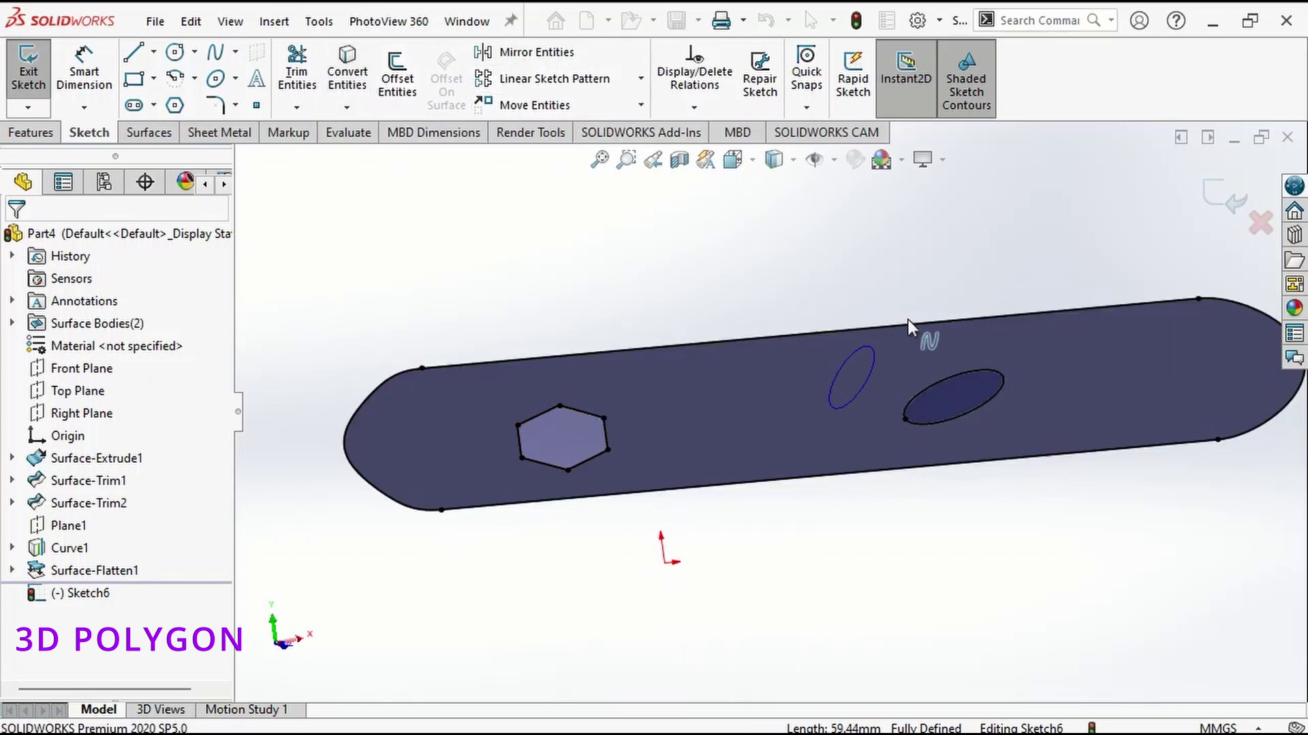
- Finish Sketch6 on the flattened strip
middle_drag(925, 303, 974, 313)
click(1236, 199)
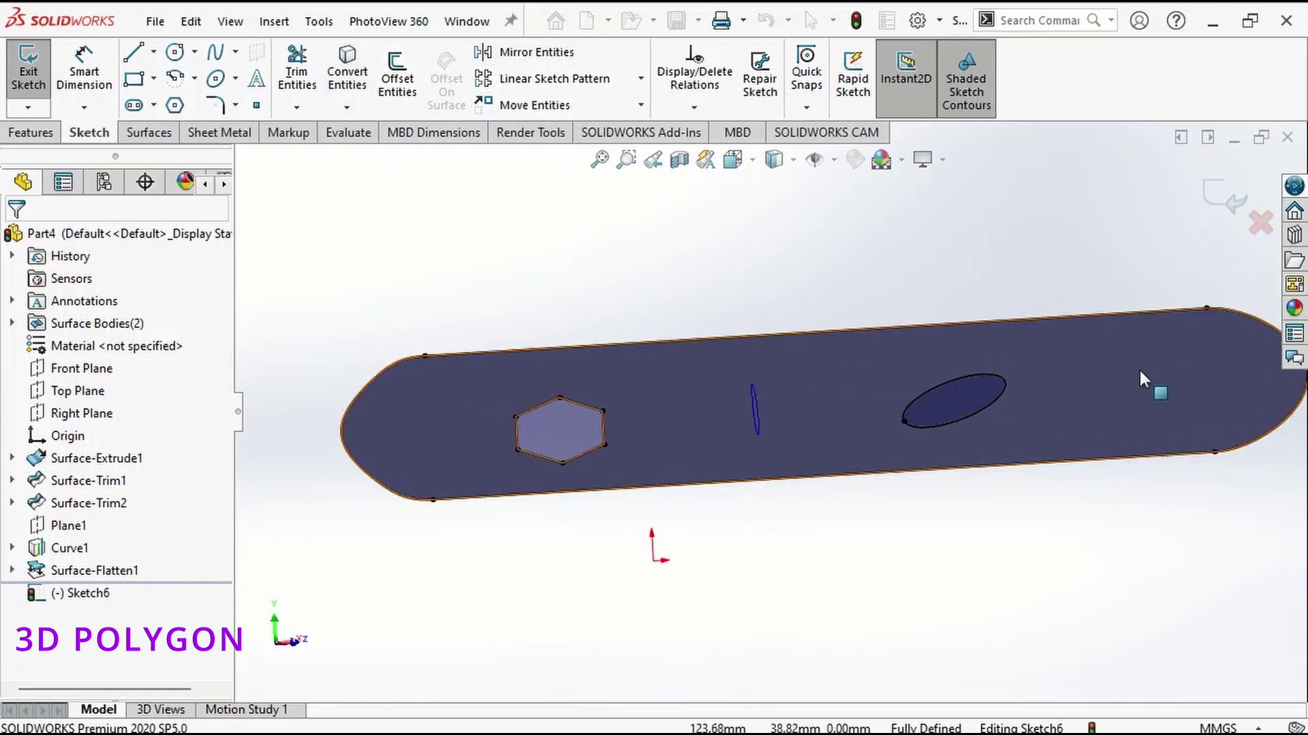
middle_drag(1155, 361, 1195, 305)
click(1227, 181)
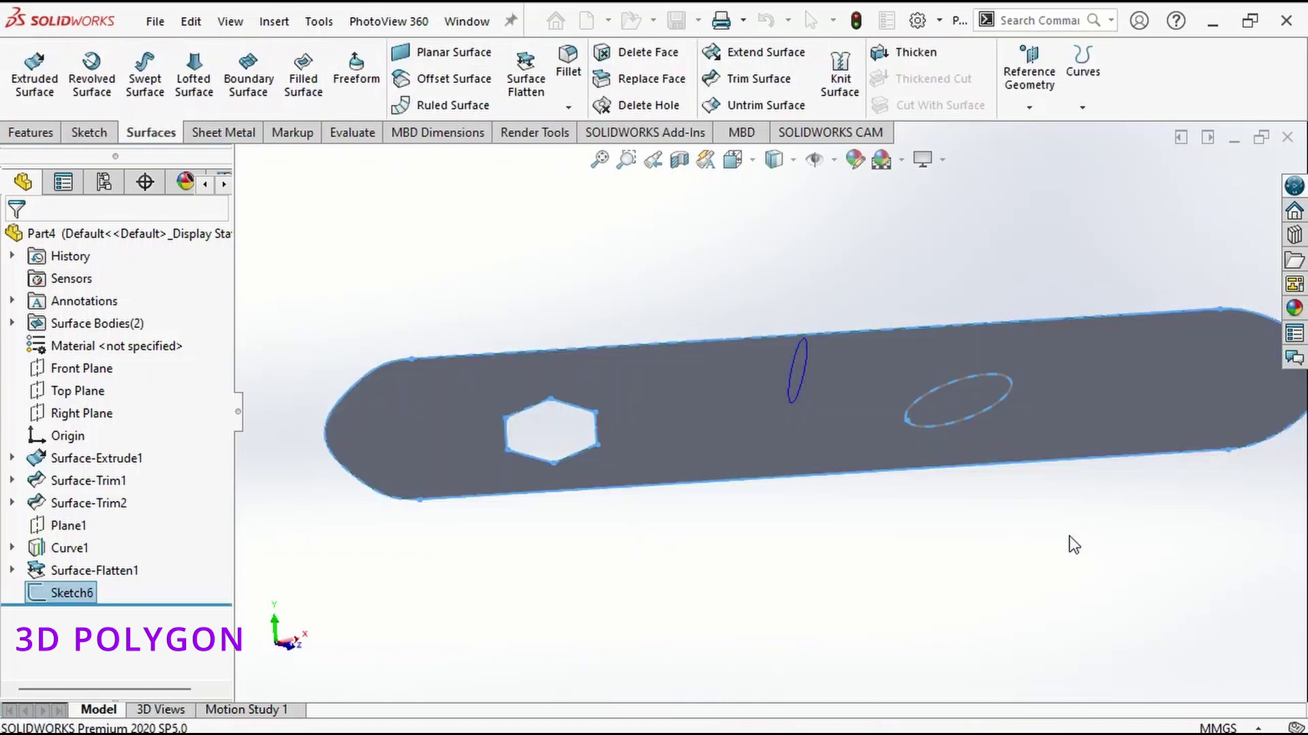
- Select the flattened strip, then orbit Part5's hexagonal prism so its top faces the viewer
mouse_move(1068, 512)
middle_down()
mouse_move(1019, 520)
mouse_move(1090, 509)
mouse_move(829, 465)
middle_up()
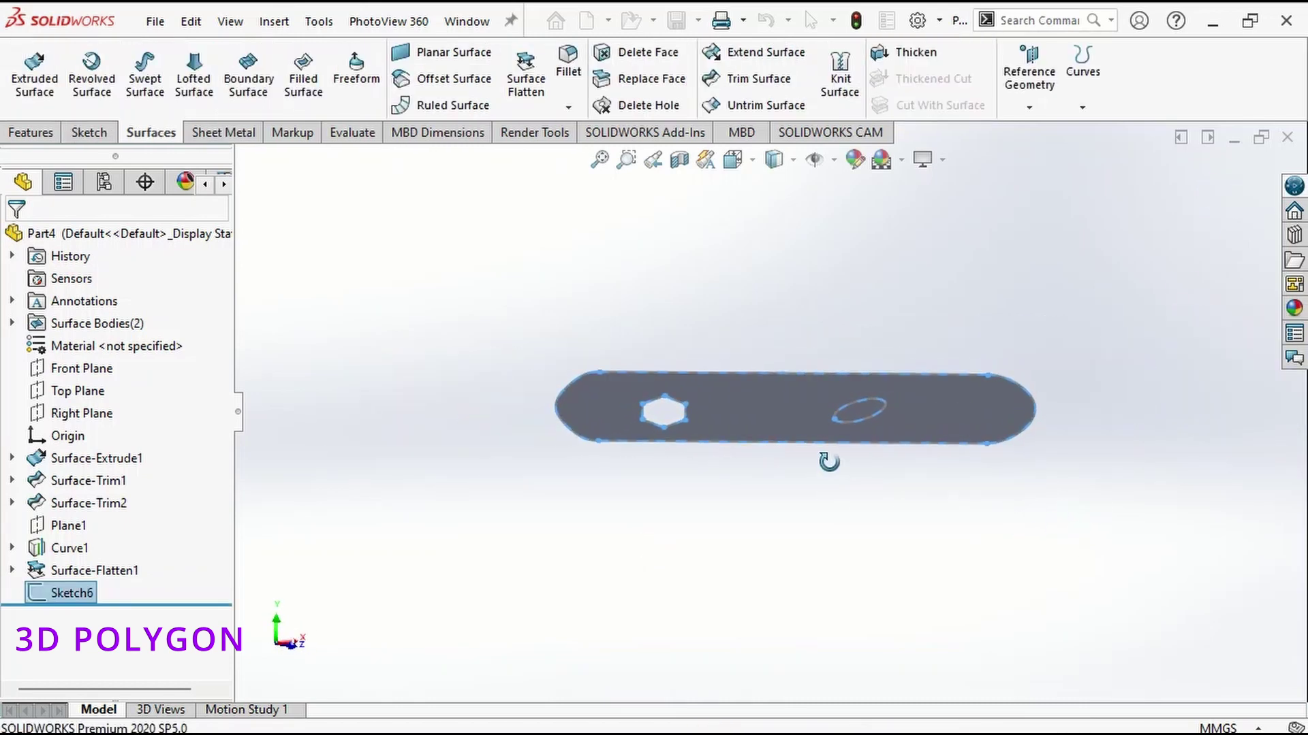
click(800, 427)
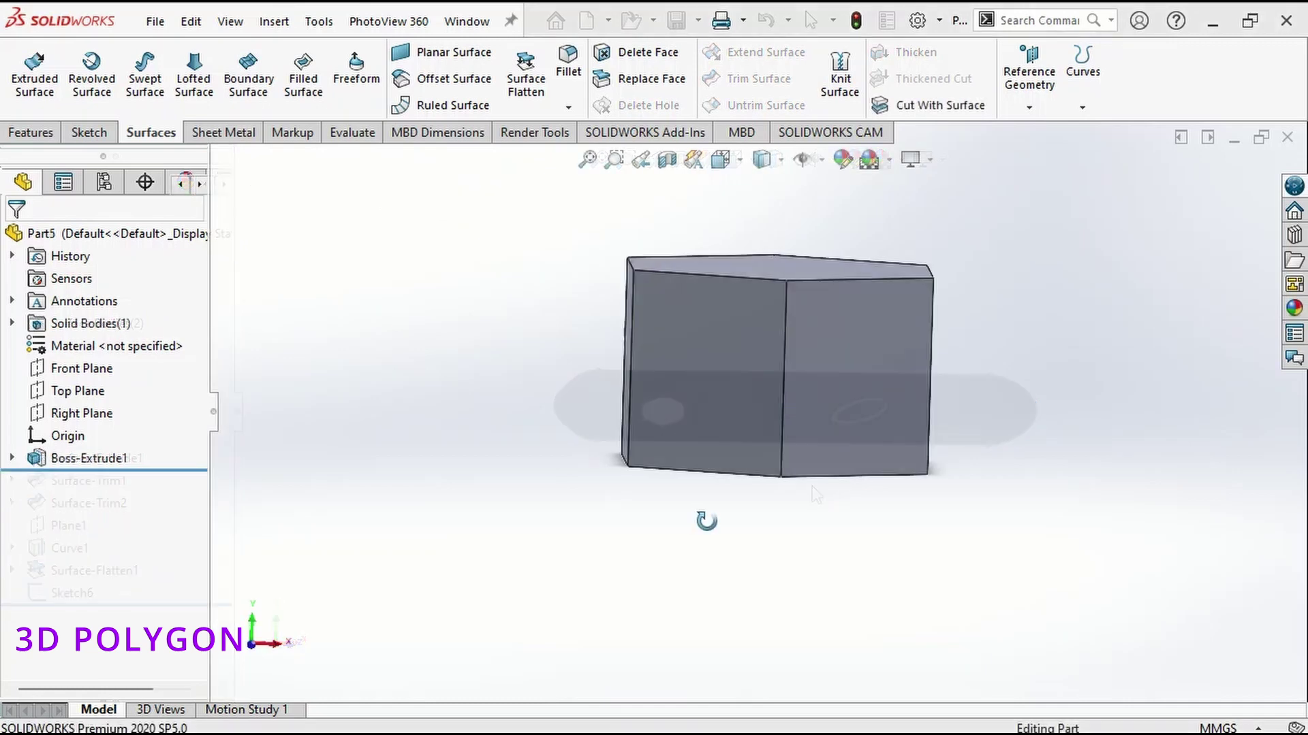
middle_drag(700, 516, 622, 613)
middle_drag(831, 438, 876, 592)
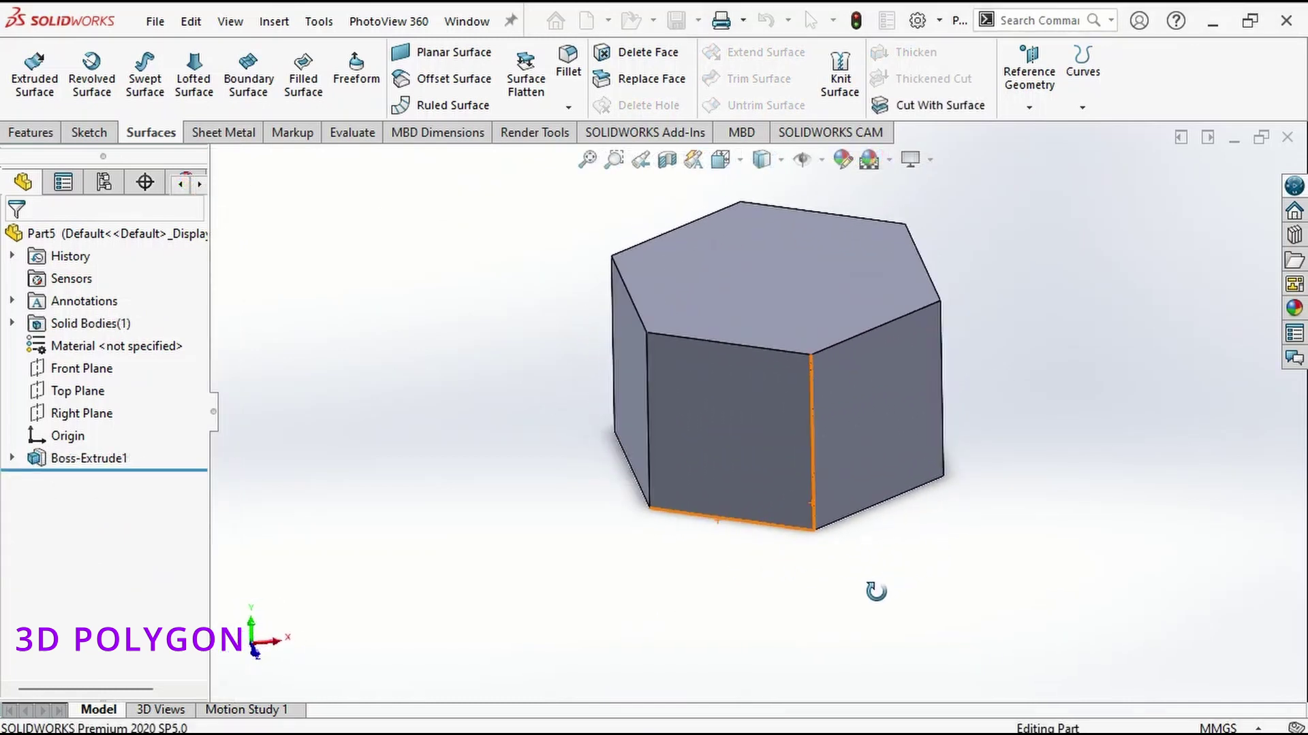
- Inspect the prism faces, reset to isometric view, and start Surface Flatten
middle_drag(686, 401, 805, 309)
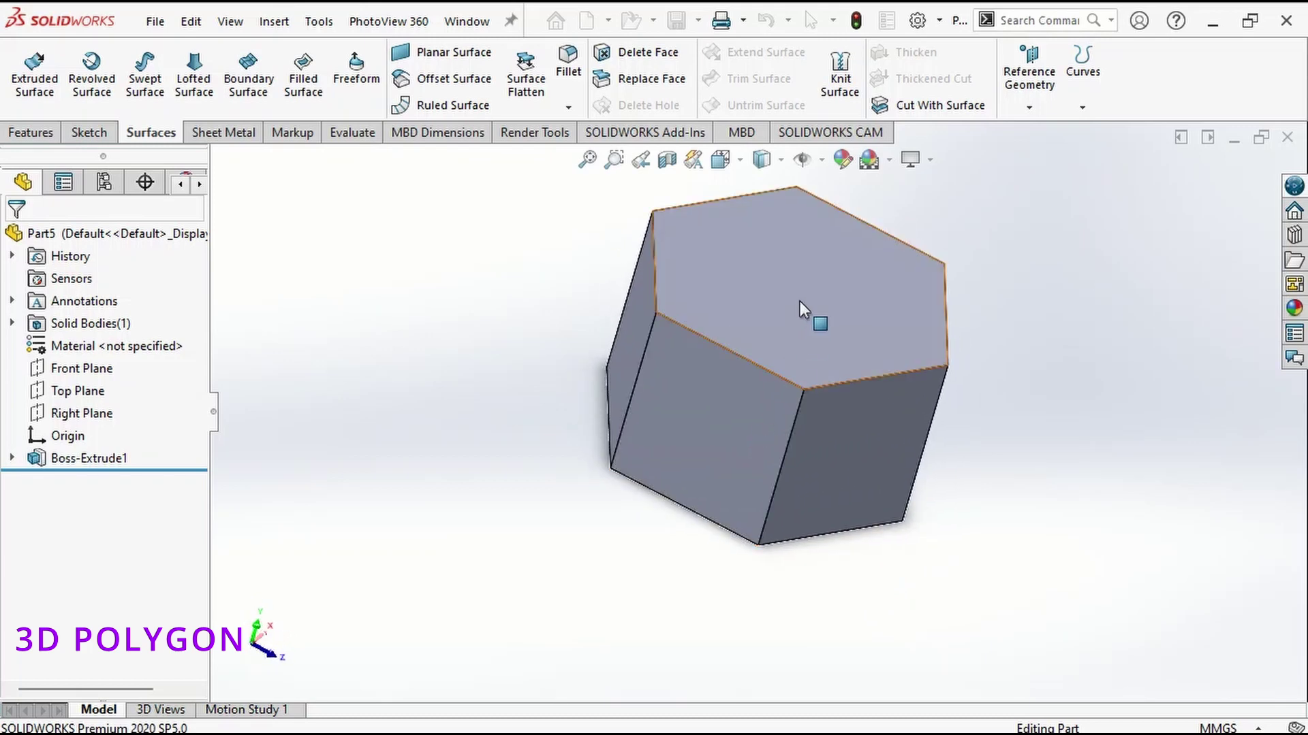
click(796, 324)
click(844, 470)
middle_drag(913, 534, 1064, 456)
click(1064, 456)
key(ctrl+7)
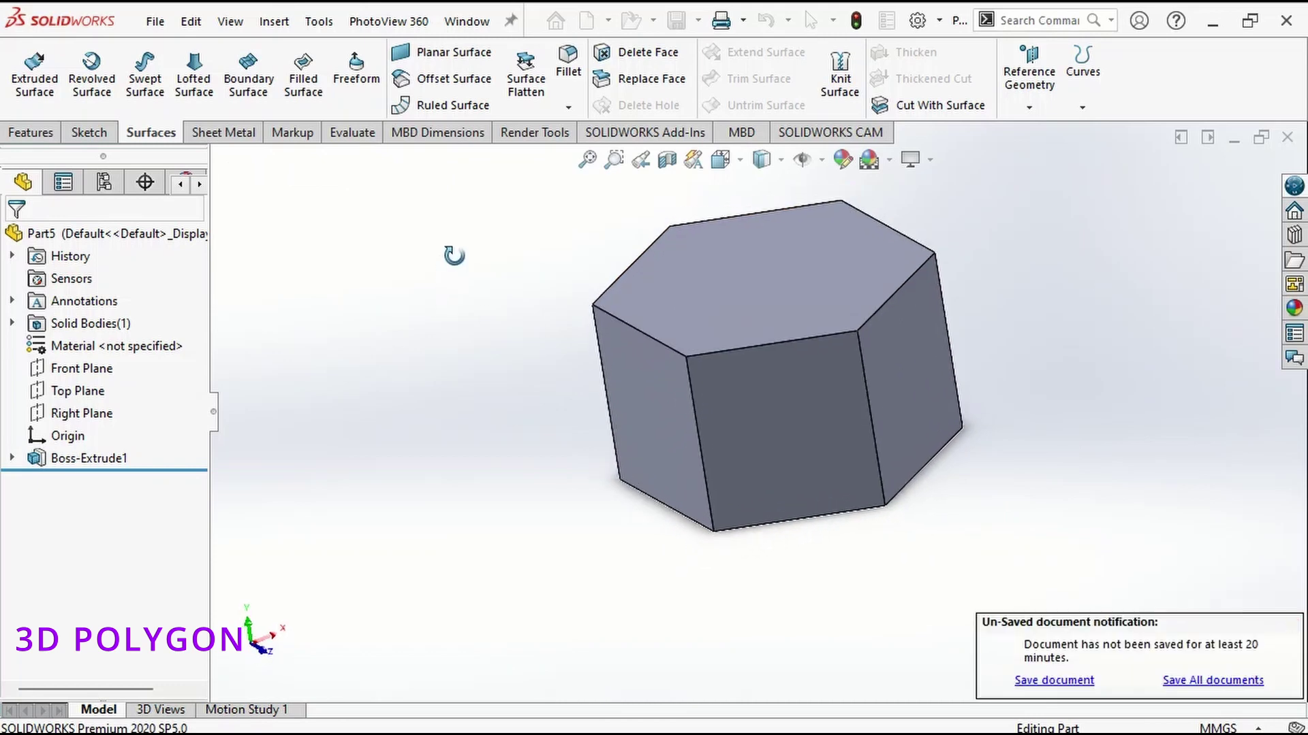
click(526, 82)
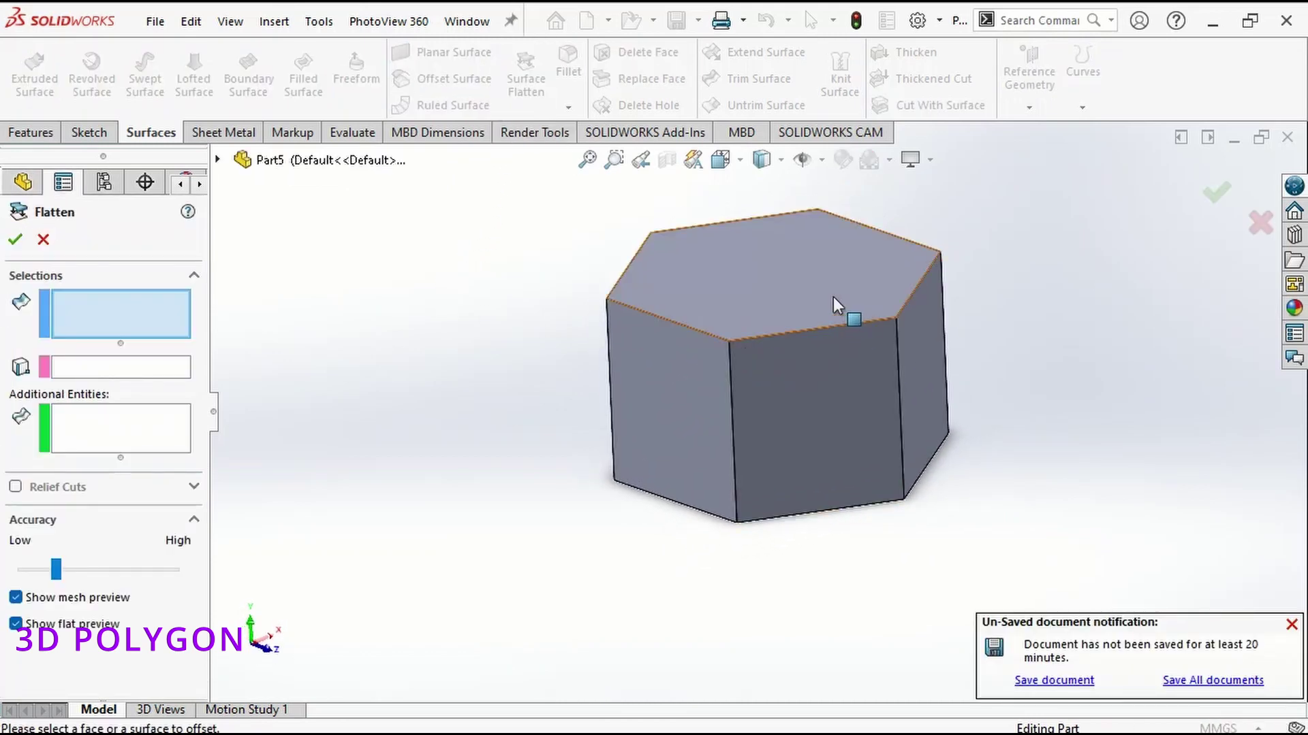
- Flatten the prism's top, front and bottom faces using the bottom edge as origin
click(819, 297)
click(822, 436)
middle_drag(827, 469, 866, 300)
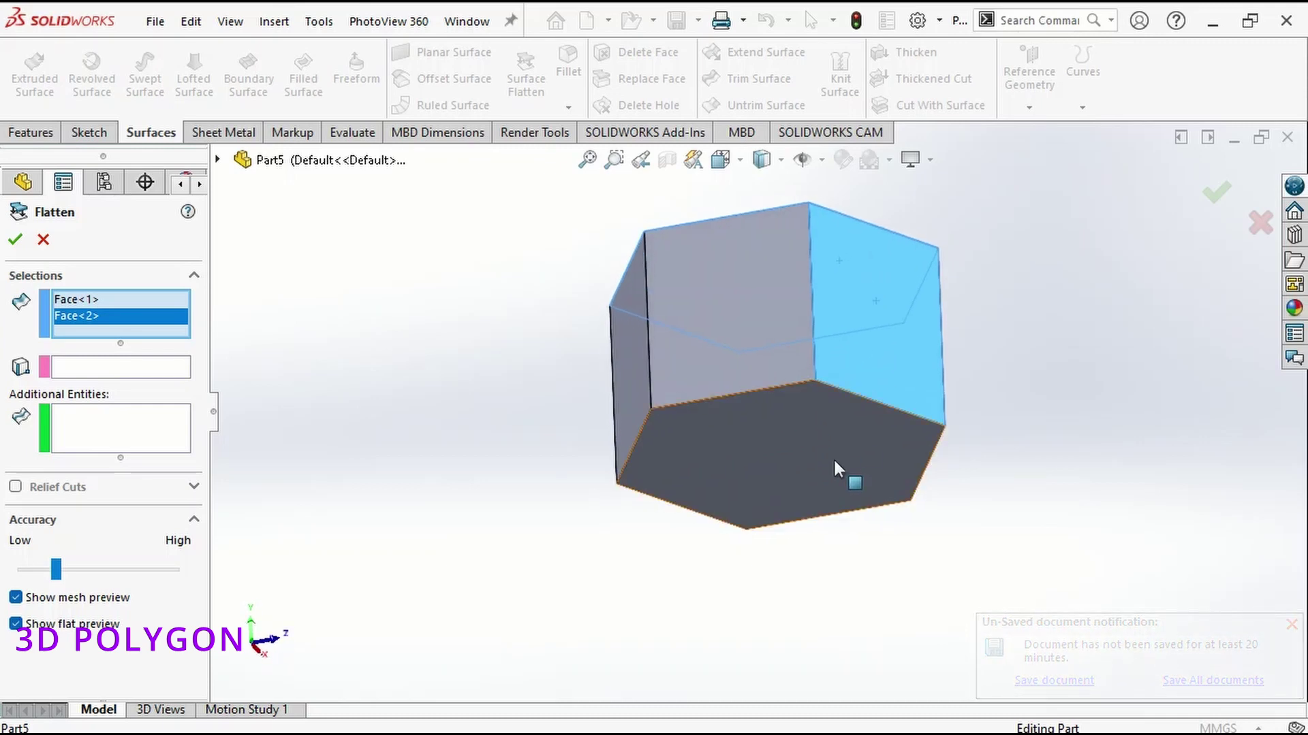
click(852, 476)
middle_drag(948, 356, 974, 419)
click(66, 384)
middle_drag(306, 475, 1052, 434)
click(669, 438)
click(1219, 188)
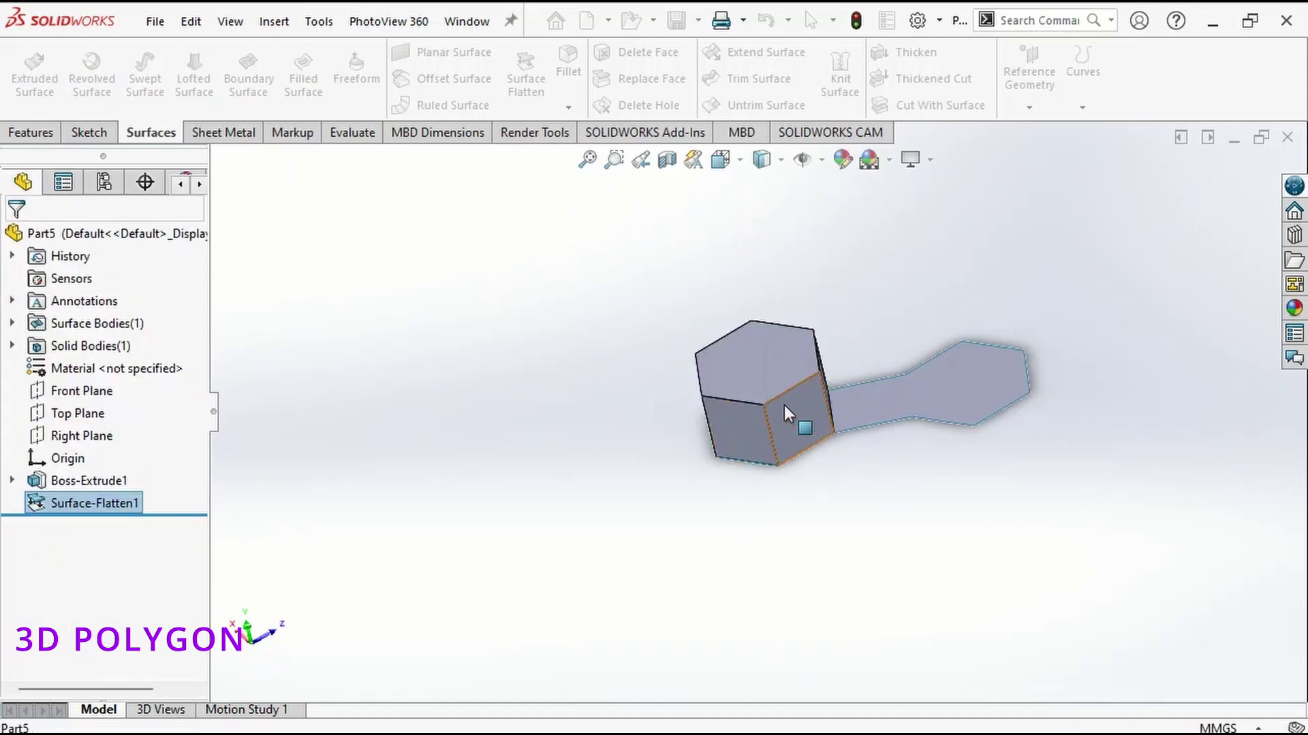
- Hide the solid Boss-Extrude1 prism body and orbit around the flat surface
click(788, 413)
click(908, 344)
middle_drag(794, 507, 792, 553)
click(882, 425)
middle_drag(887, 461, 946, 595)
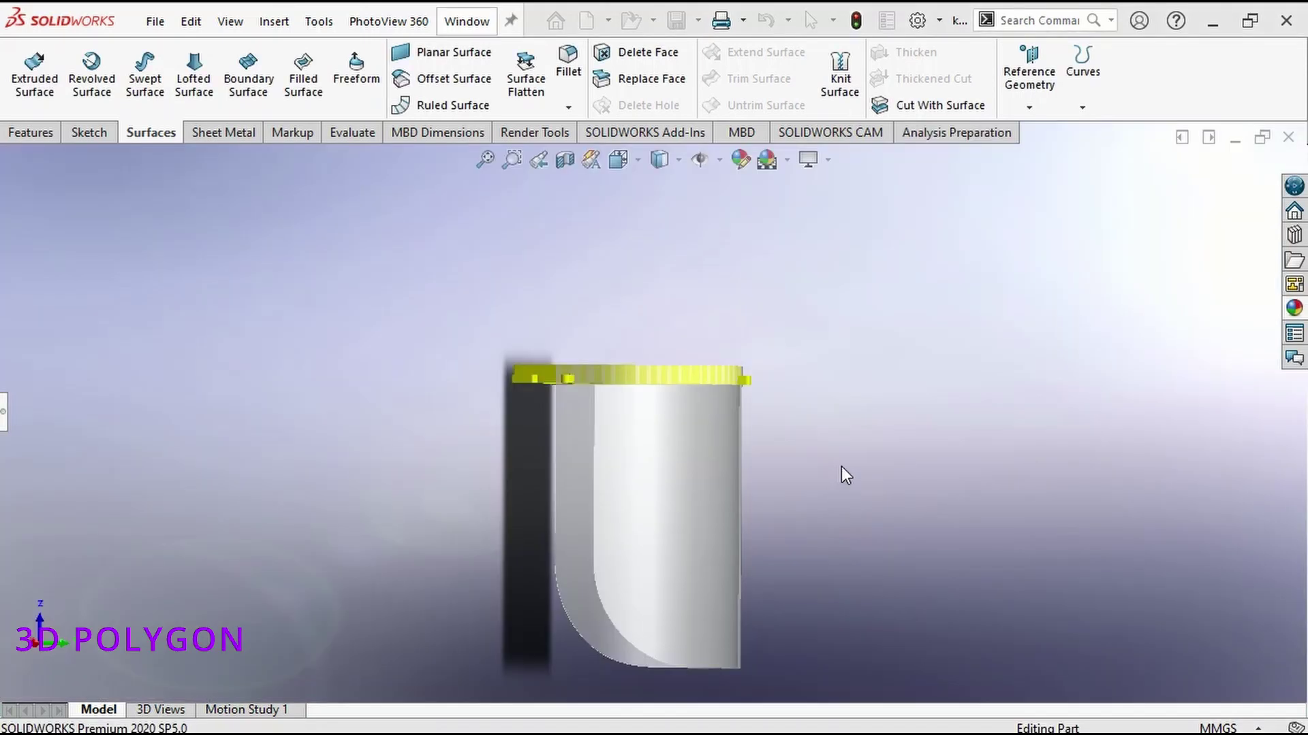
- Orbit and zoom around the kids1.STEP face shield, inspecting its band, edge and curved face
middle_drag(916, 607, 937, 586)
scroll(595, 309, down, 4)
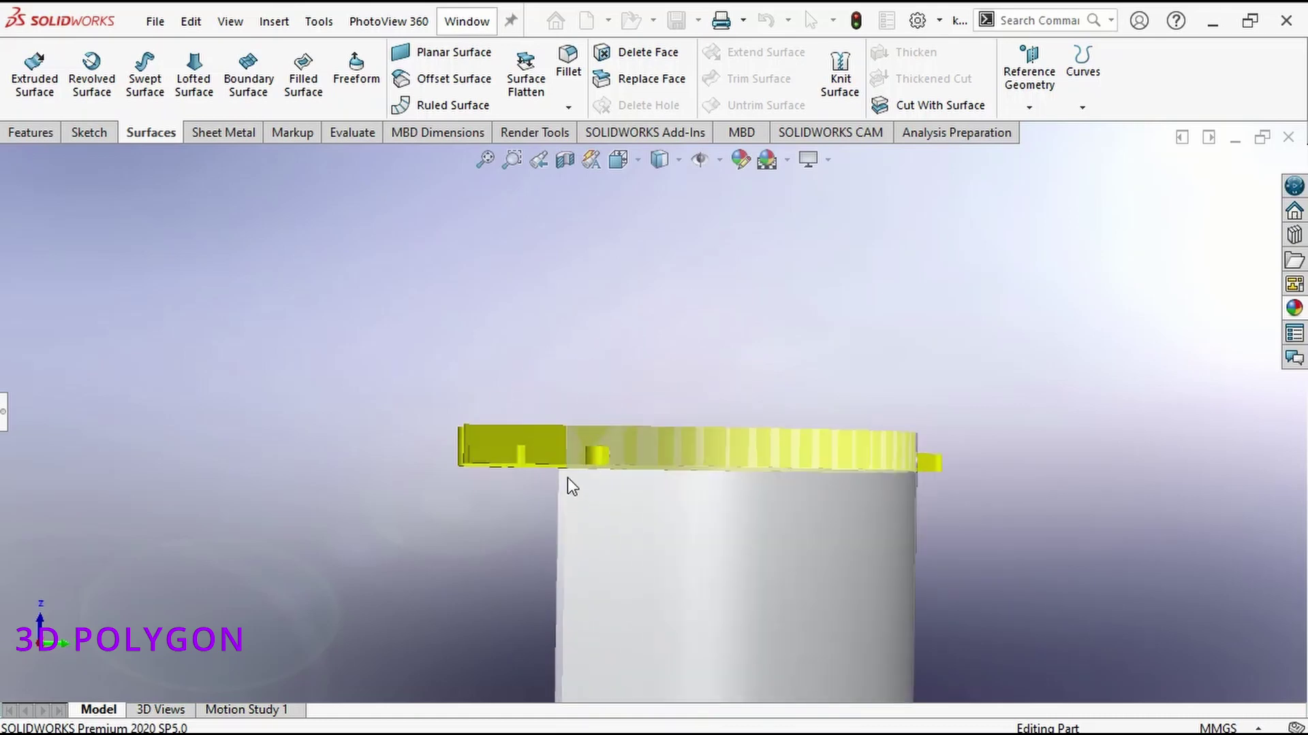
click(549, 448)
middle_drag(549, 448, 463, 569)
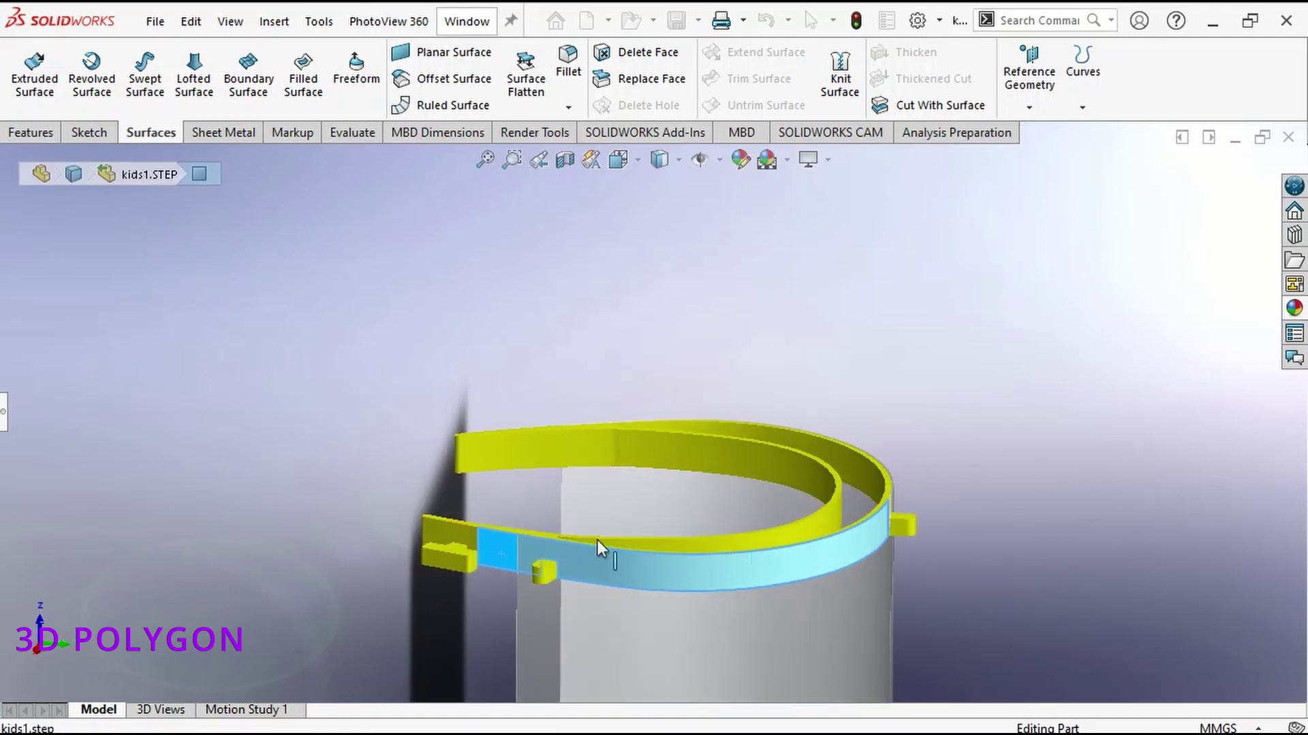
middle_drag(597, 541, 823, 607)
scroll(783, 592, up, 3)
click(742, 584)
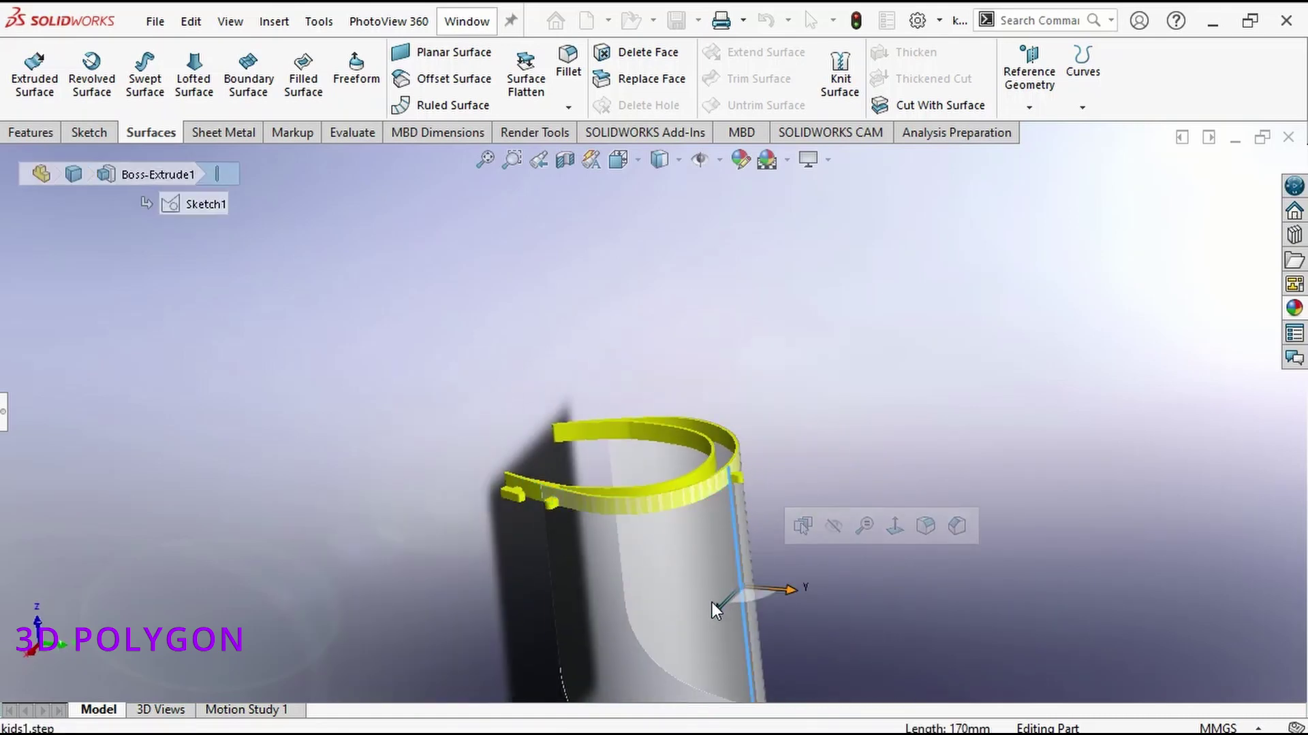
click(641, 608)
middle_drag(640, 608, 432, 542)
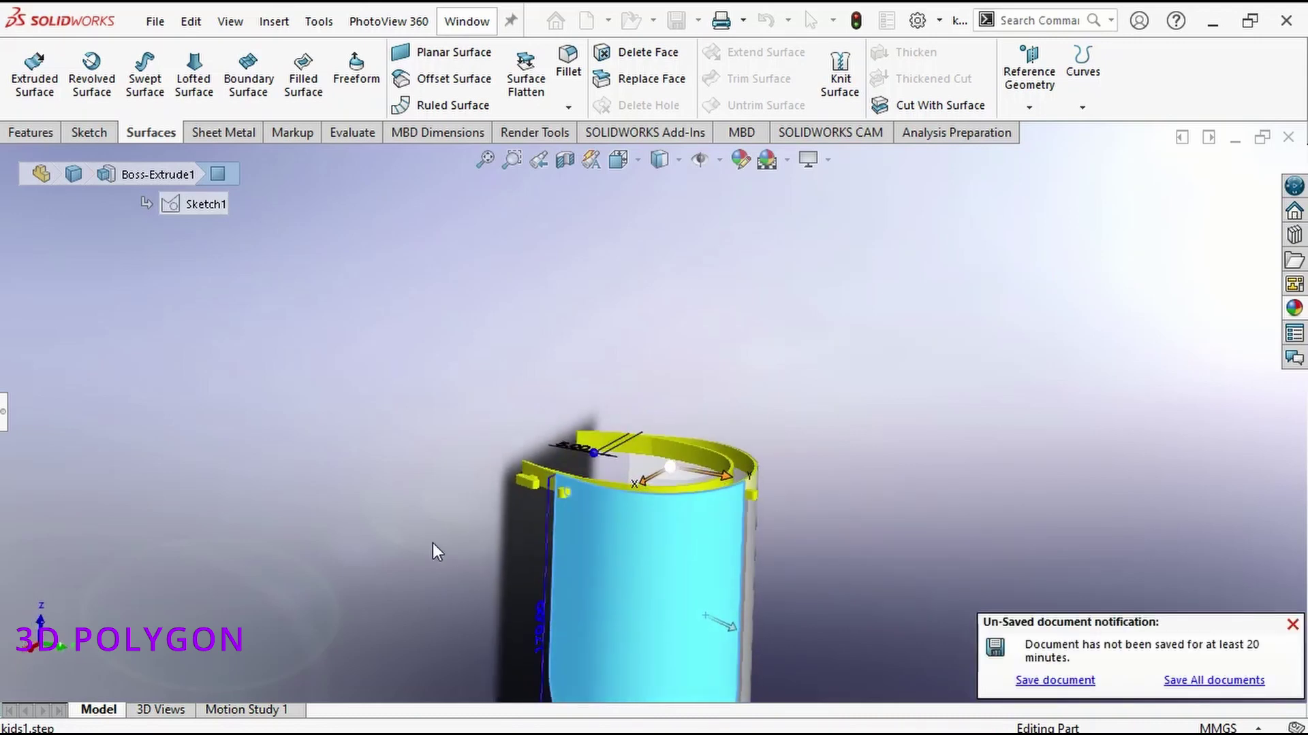
click(863, 526)
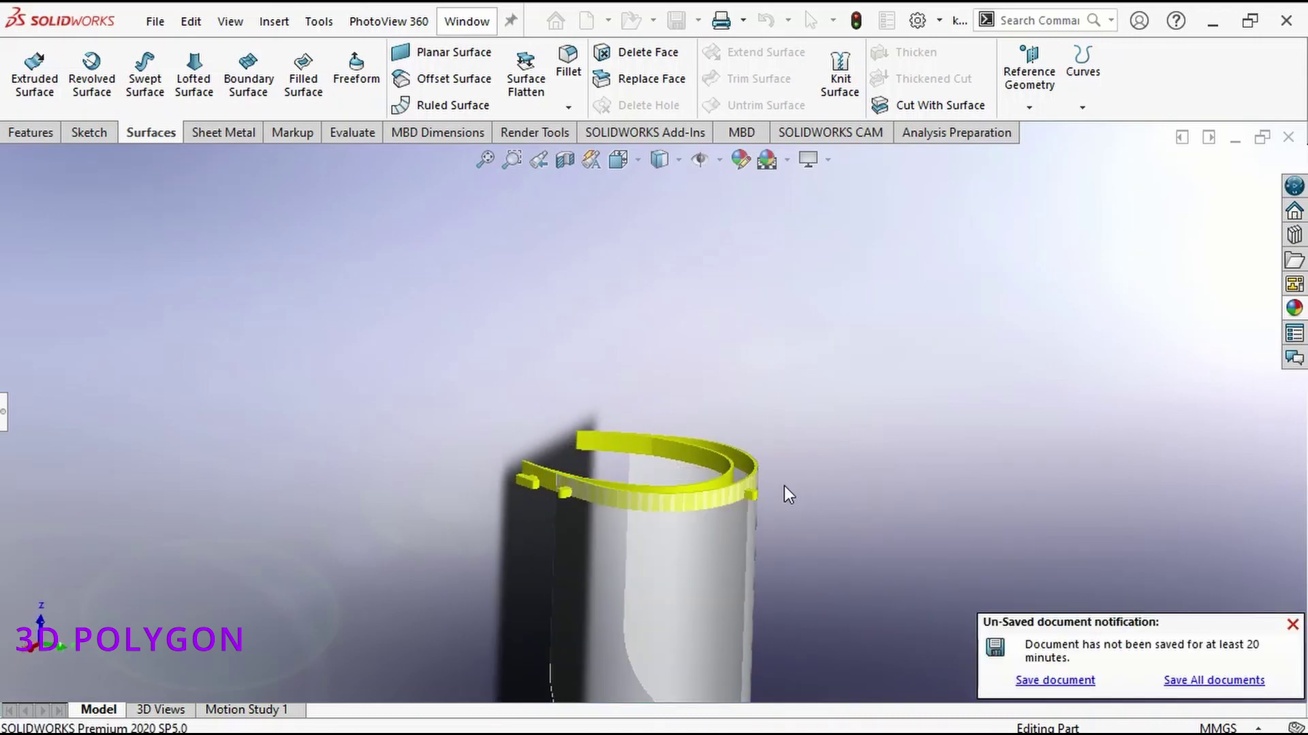
- Hide the yellow headband body and open the shield face's appearance options
scroll(634, 433, down, 5)
click(521, 401)
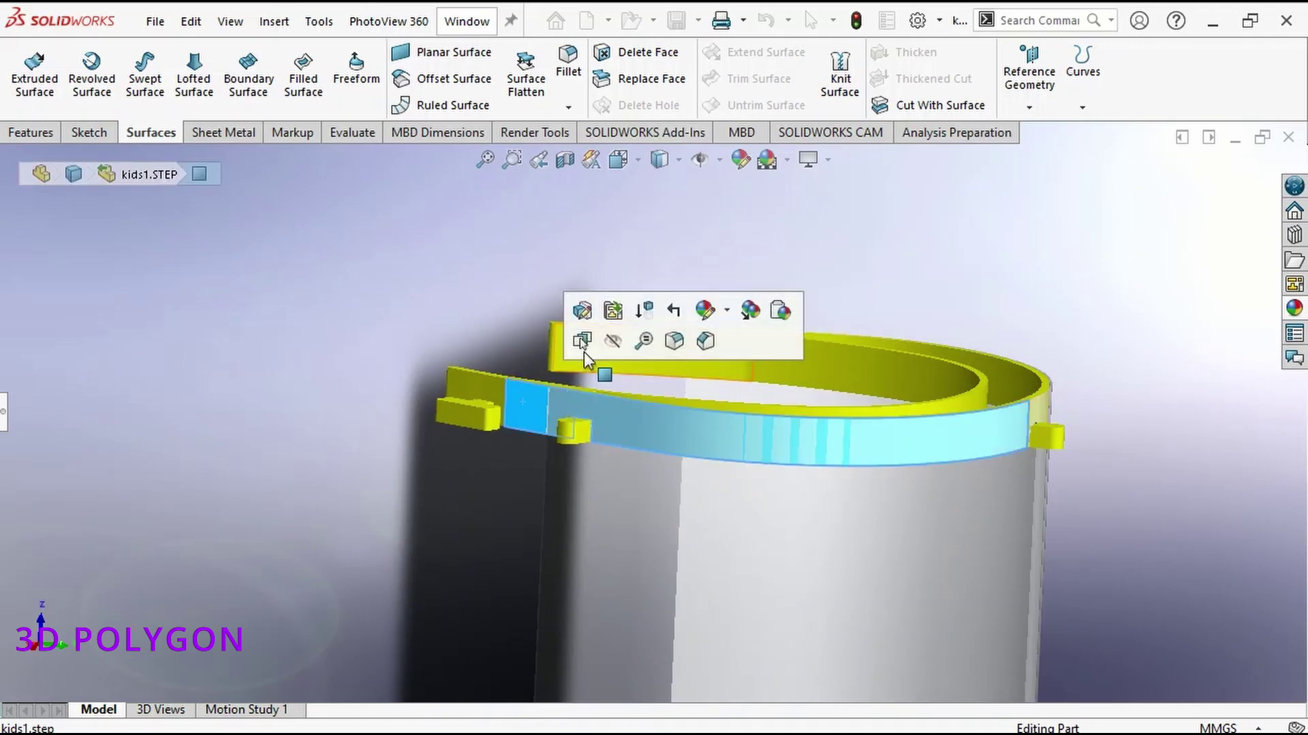
click(622, 340)
middle_drag(677, 526, 591, 486)
right_click(591, 486)
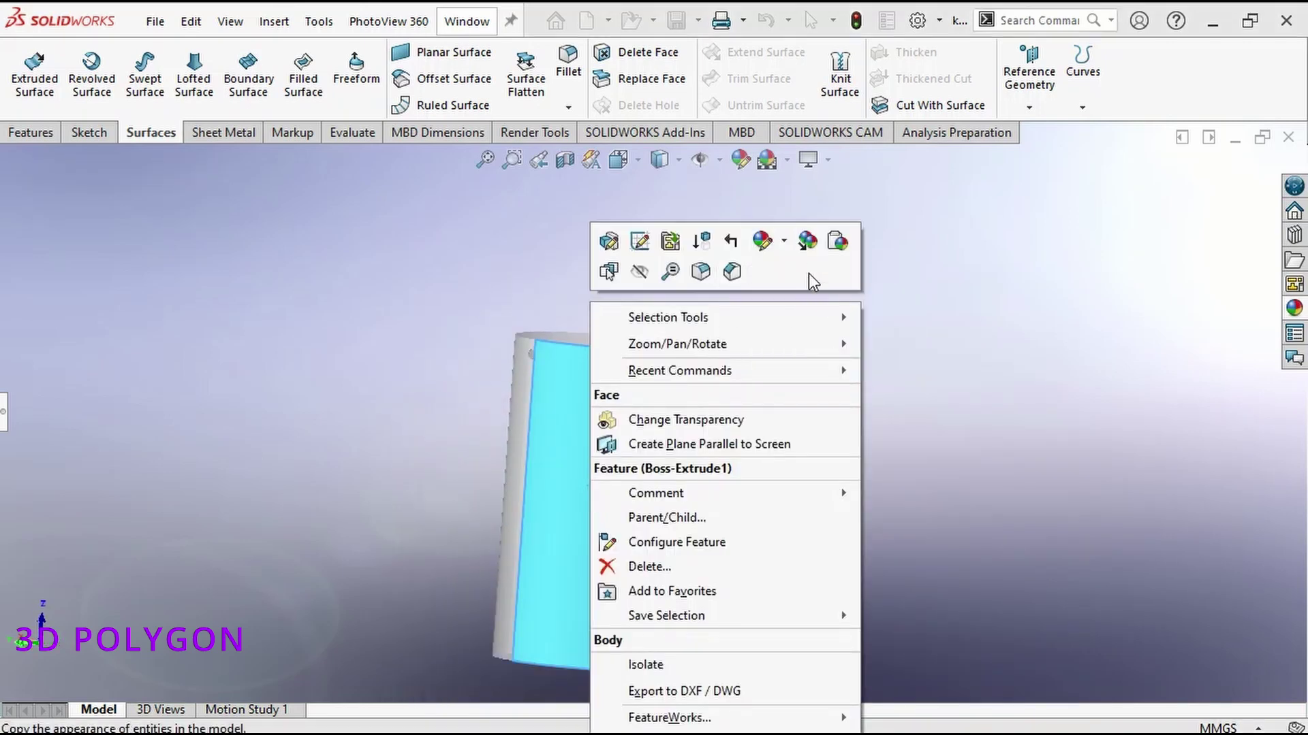
click(783, 242)
middle_drag(783, 409, 681, 477)
click(454, 78)
- Flatten shield faces Face<1>–Face<3> into one surface using a vertical edge as origin
click(689, 463)
middle_drag(438, 461, 414, 386)
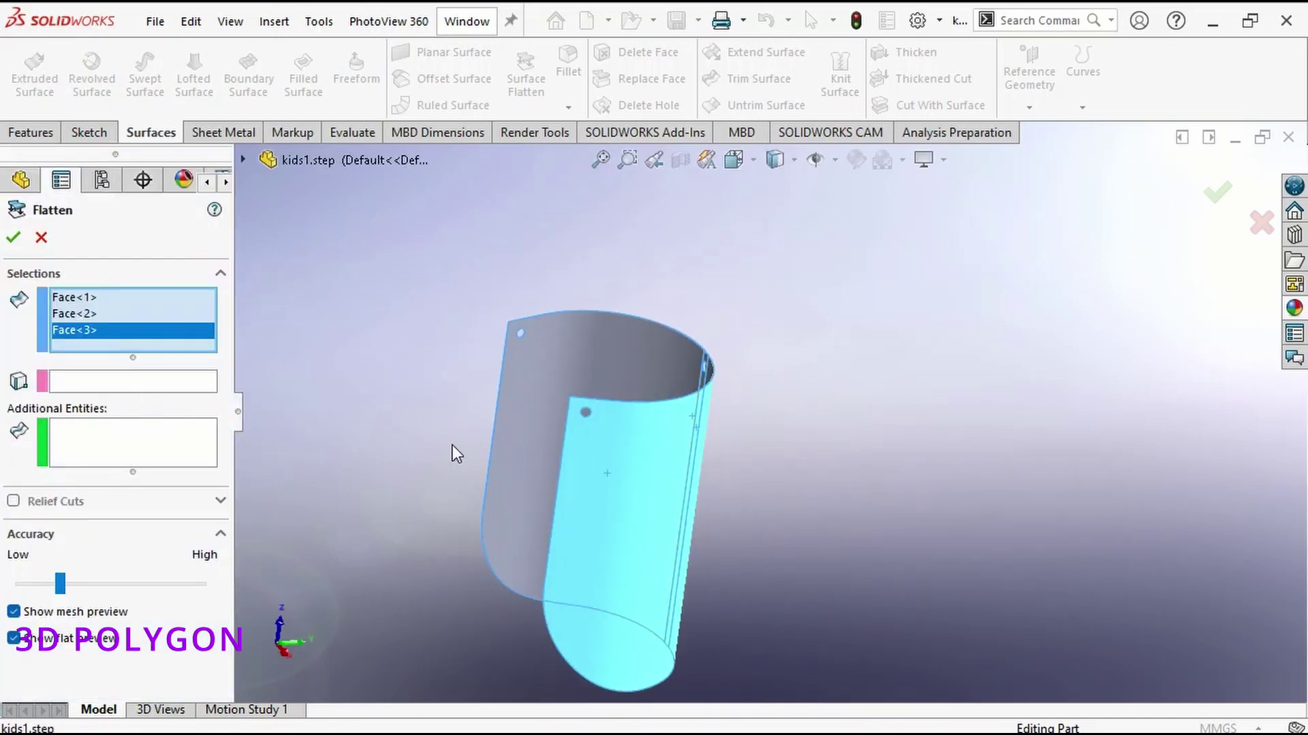
click(213, 383)
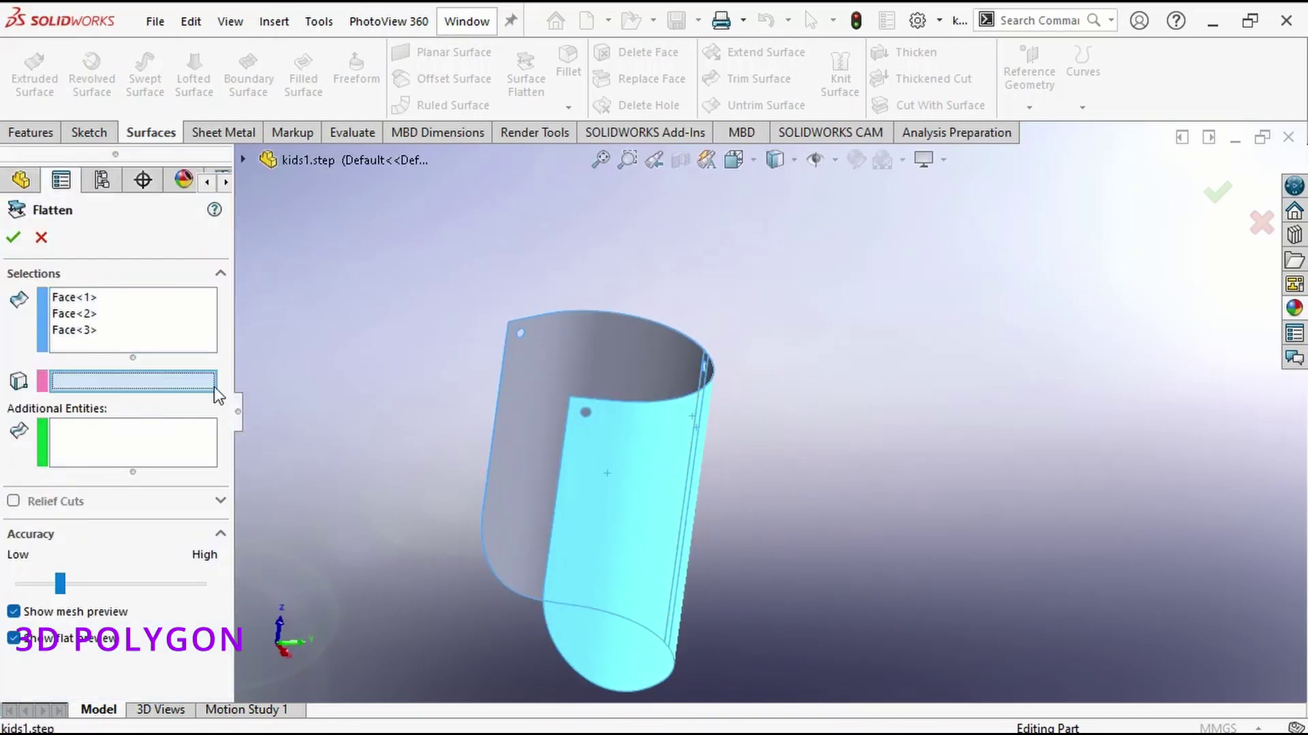
click(569, 428)
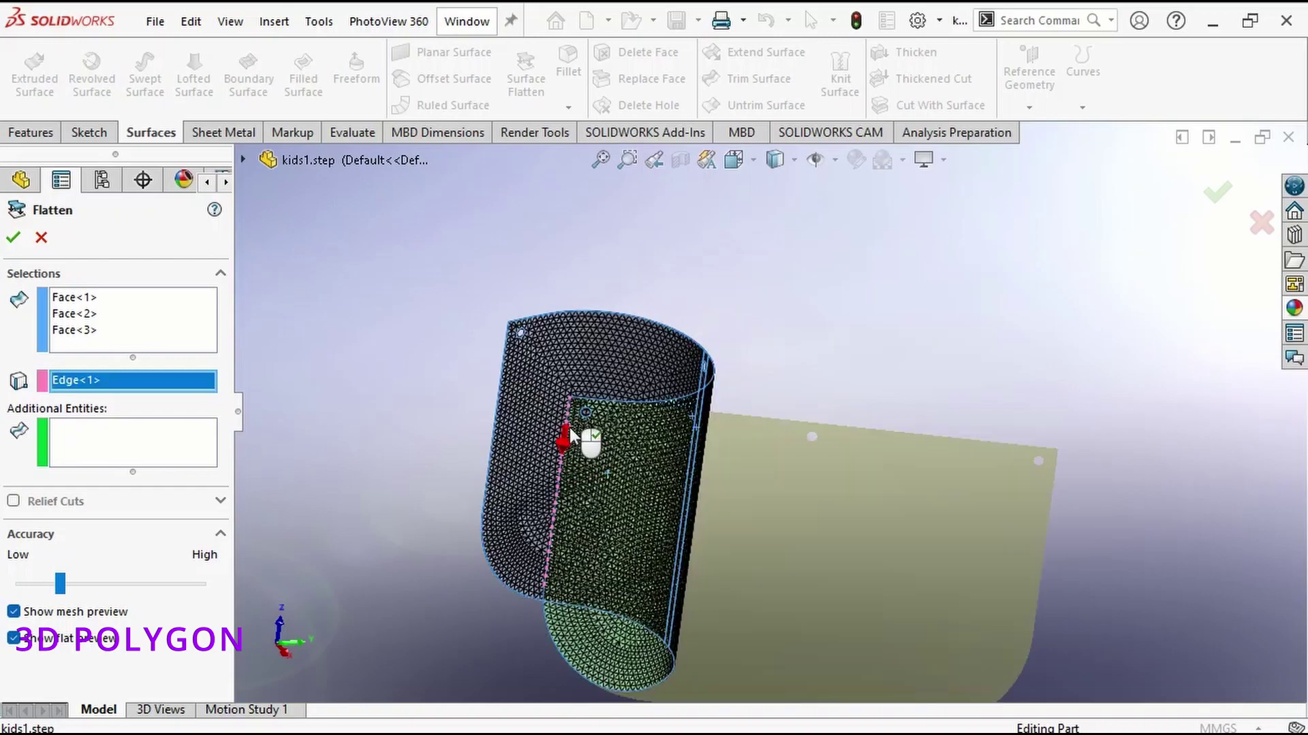
middle_drag(780, 403, 781, 477)
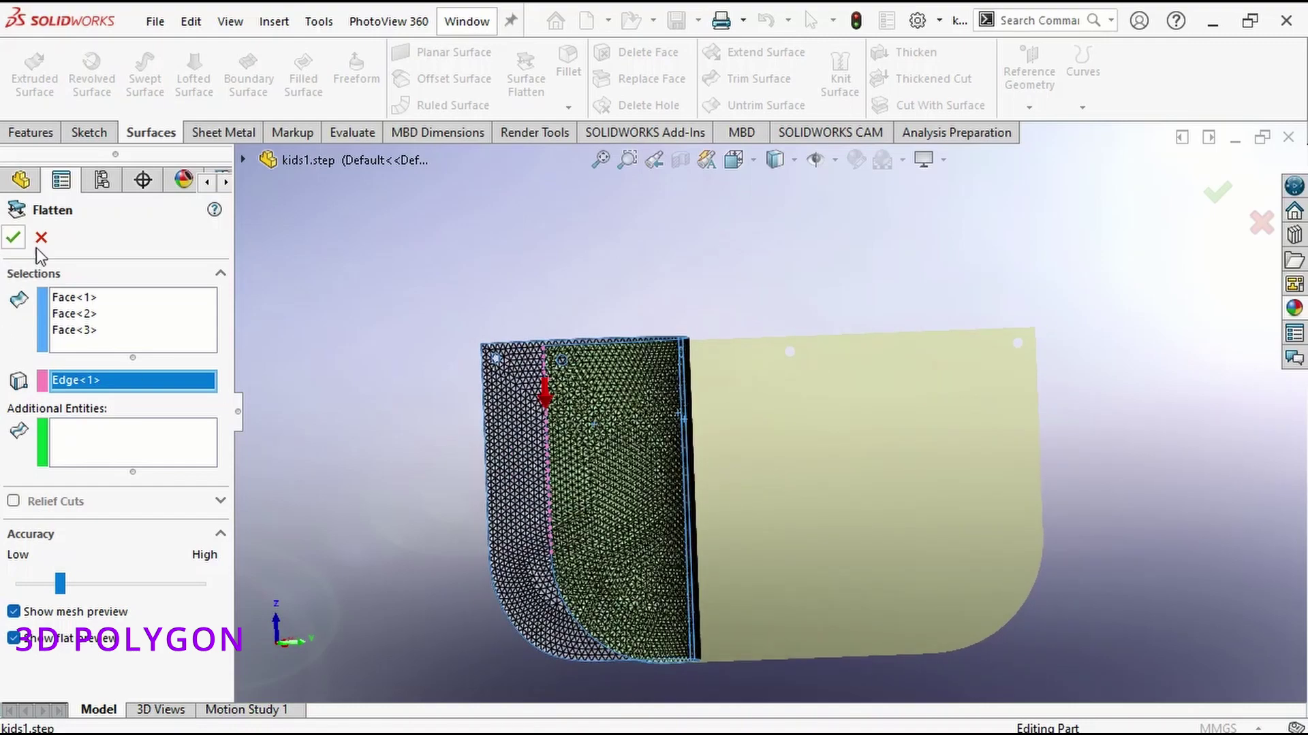
click(239, 411)
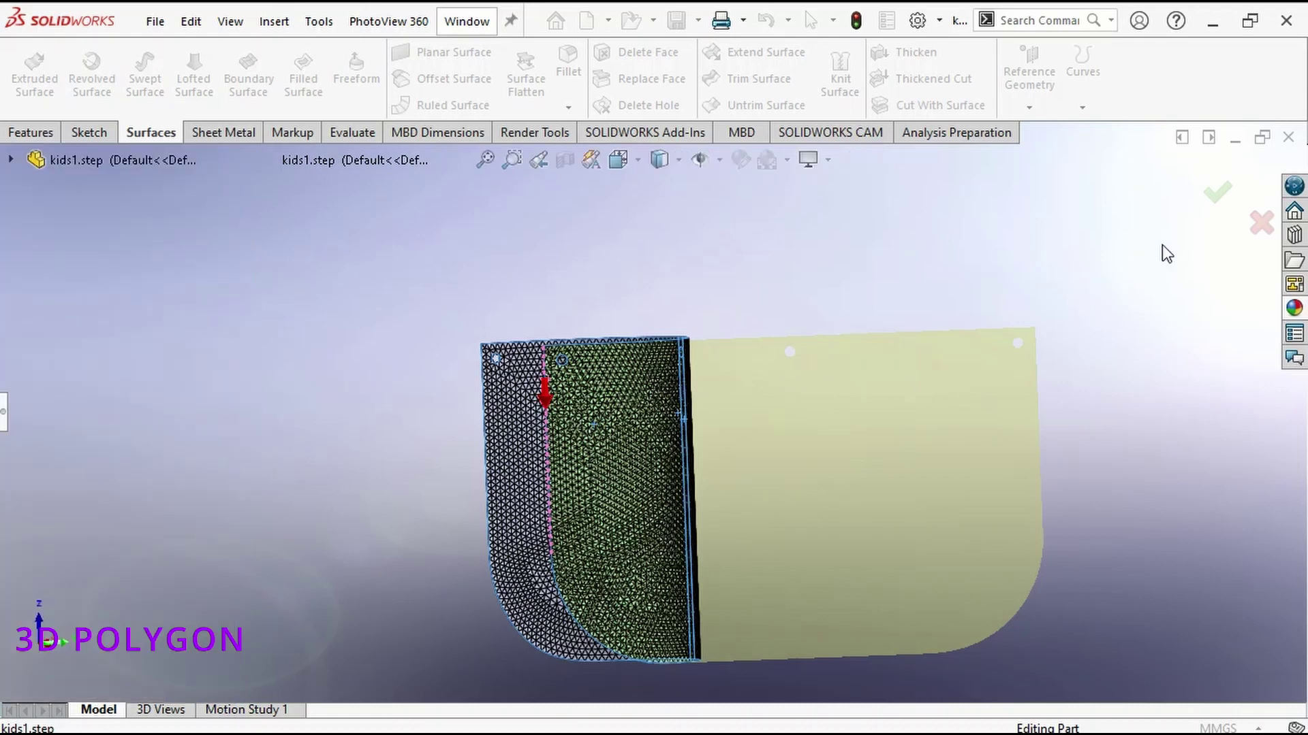
click(1218, 192)
middle_drag(1059, 378, 937, 443)
right_click(875, 443)
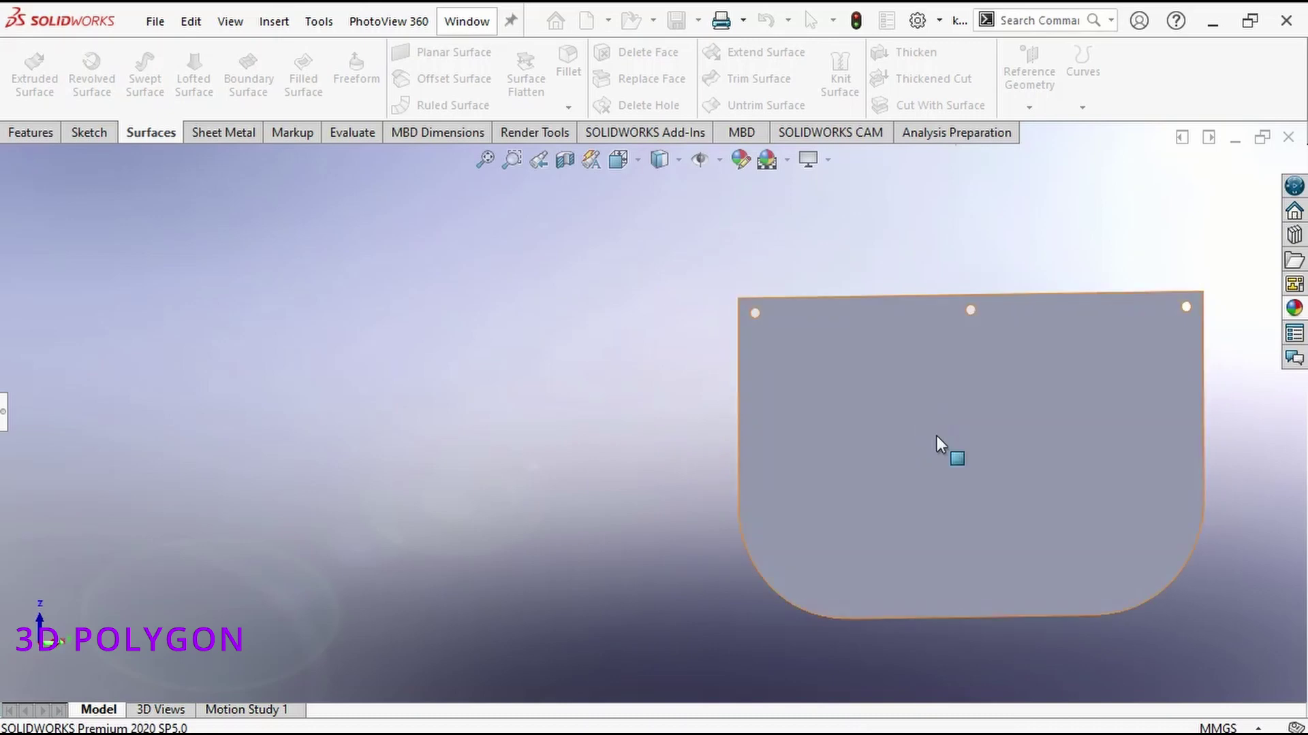
- Start a sketch on the flat shield and convert its outline and three holes
click(941, 436)
mouse_move(974, 497)
middle_down()
mouse_move(943, 380)
mouse_move(942, 473)
middle_up()
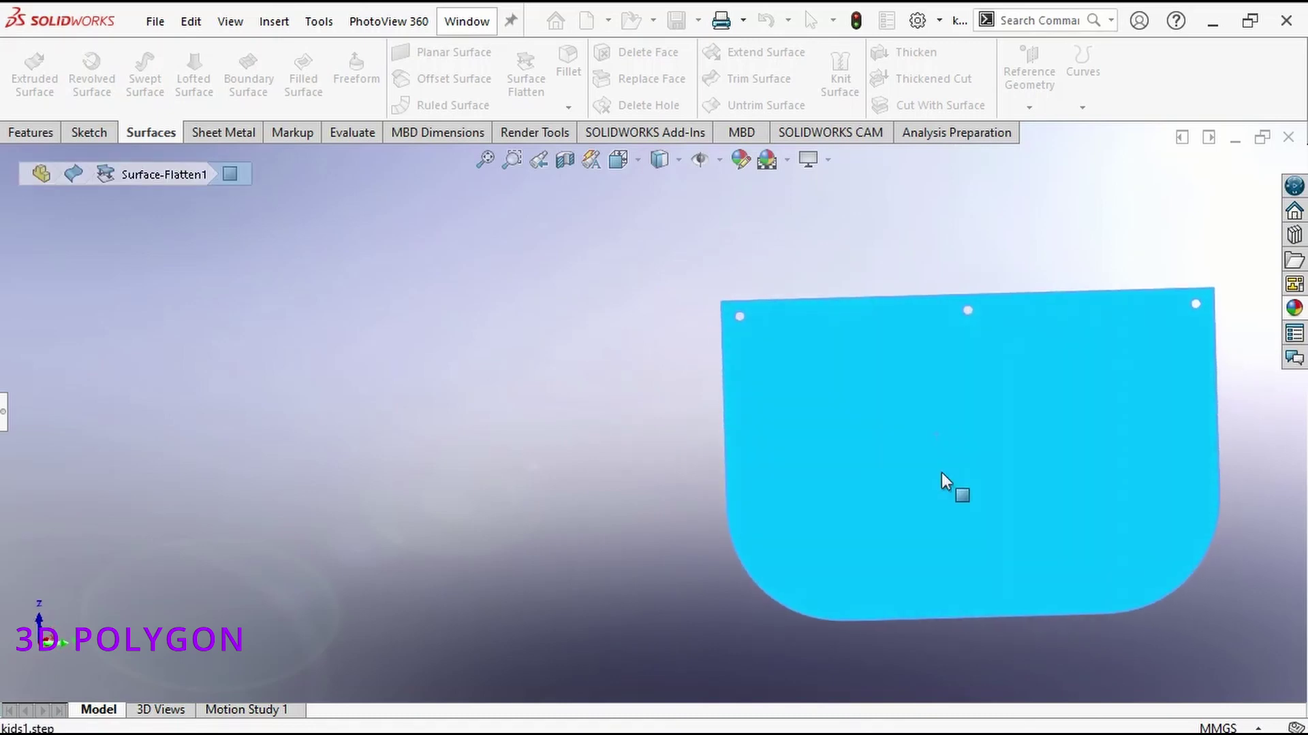
click(941, 472)
click(1029, 417)
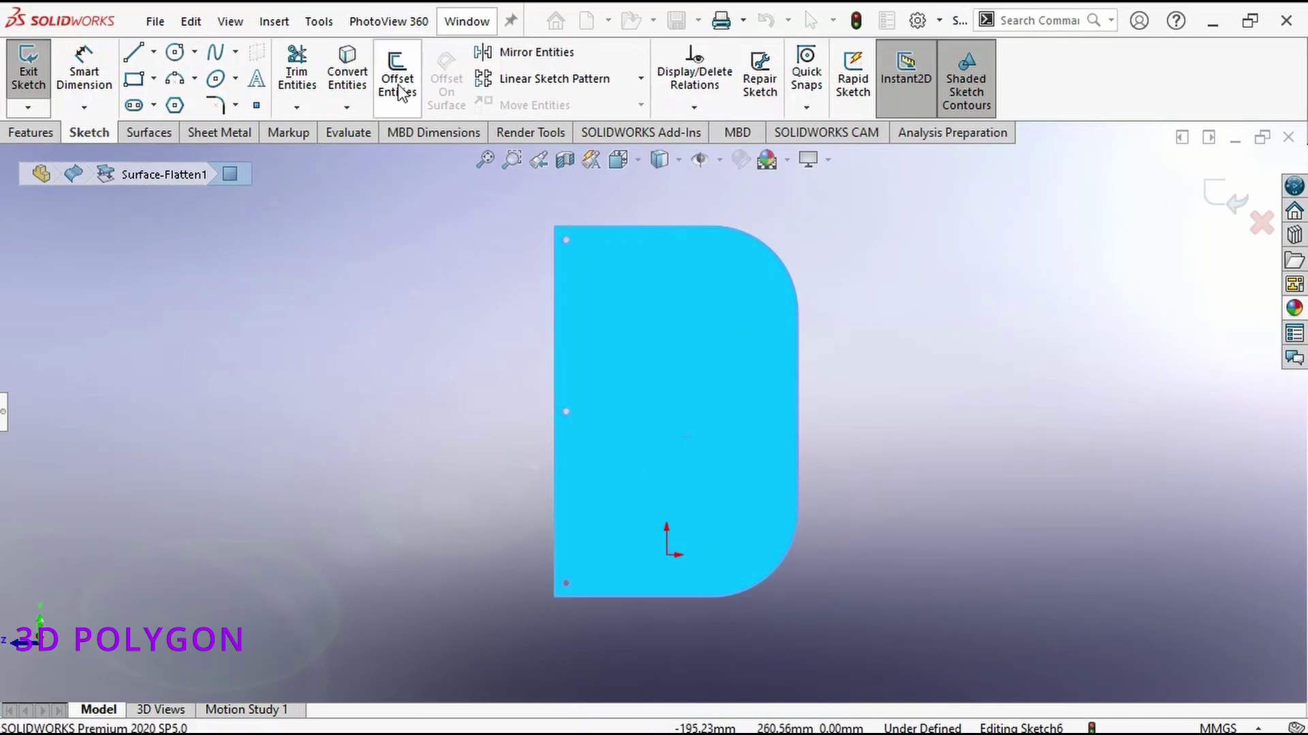
click(345, 76)
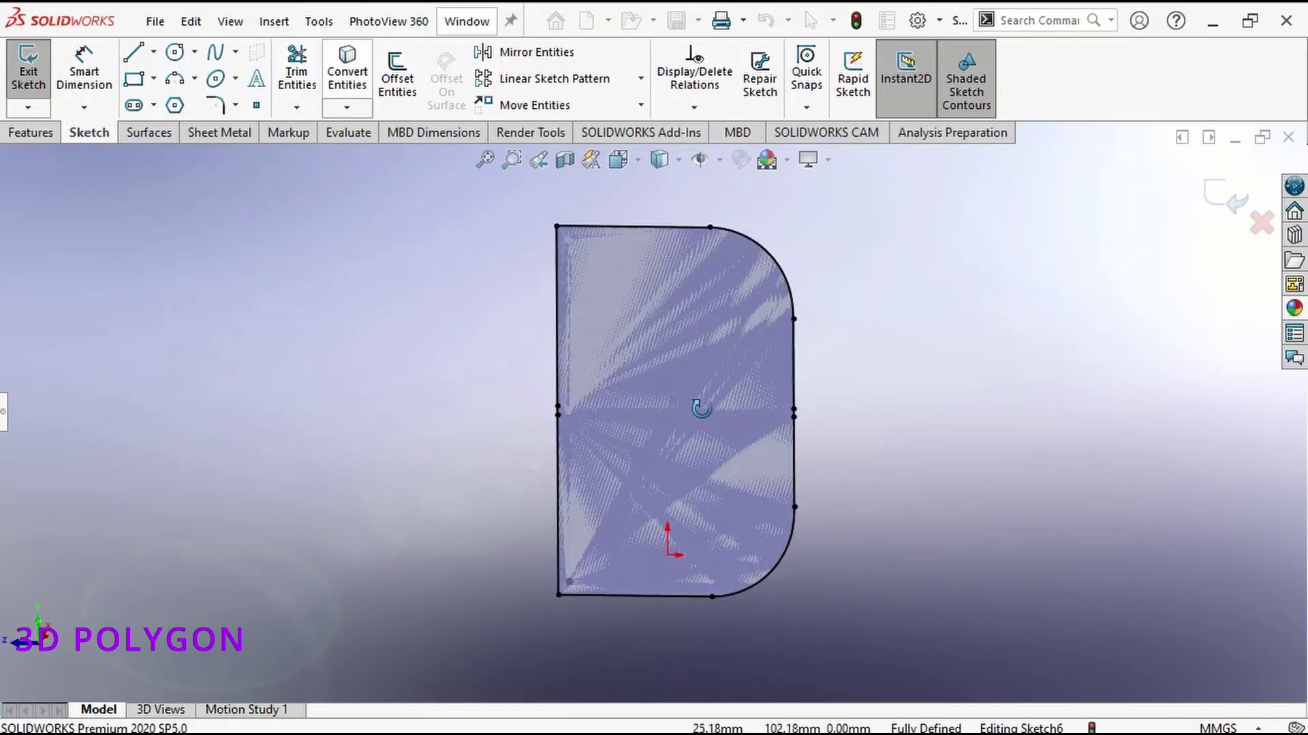
- Hide the flat shield surface, leaving only the Sketch6 outline visible
scroll(638, 517, down, 3)
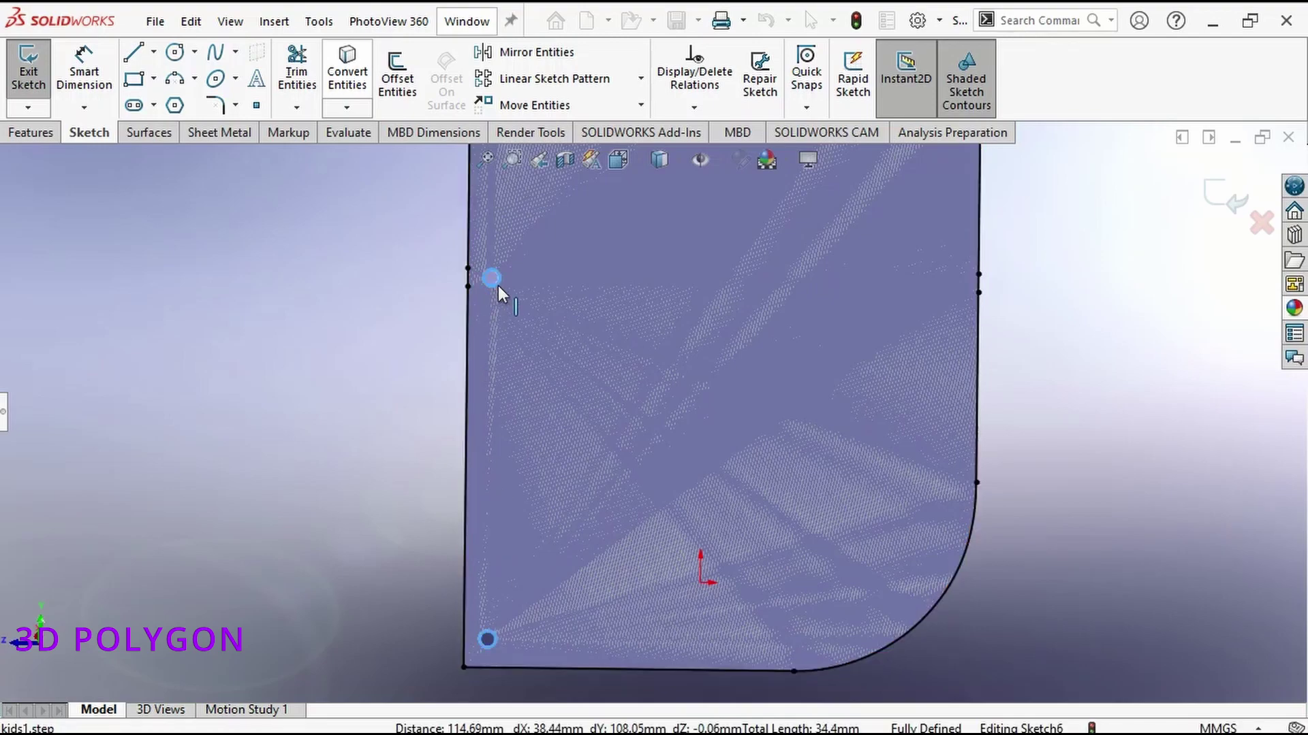
scroll(549, 254, up, 5)
scroll(625, 258, down, 5)
ctrl+click(583, 254)
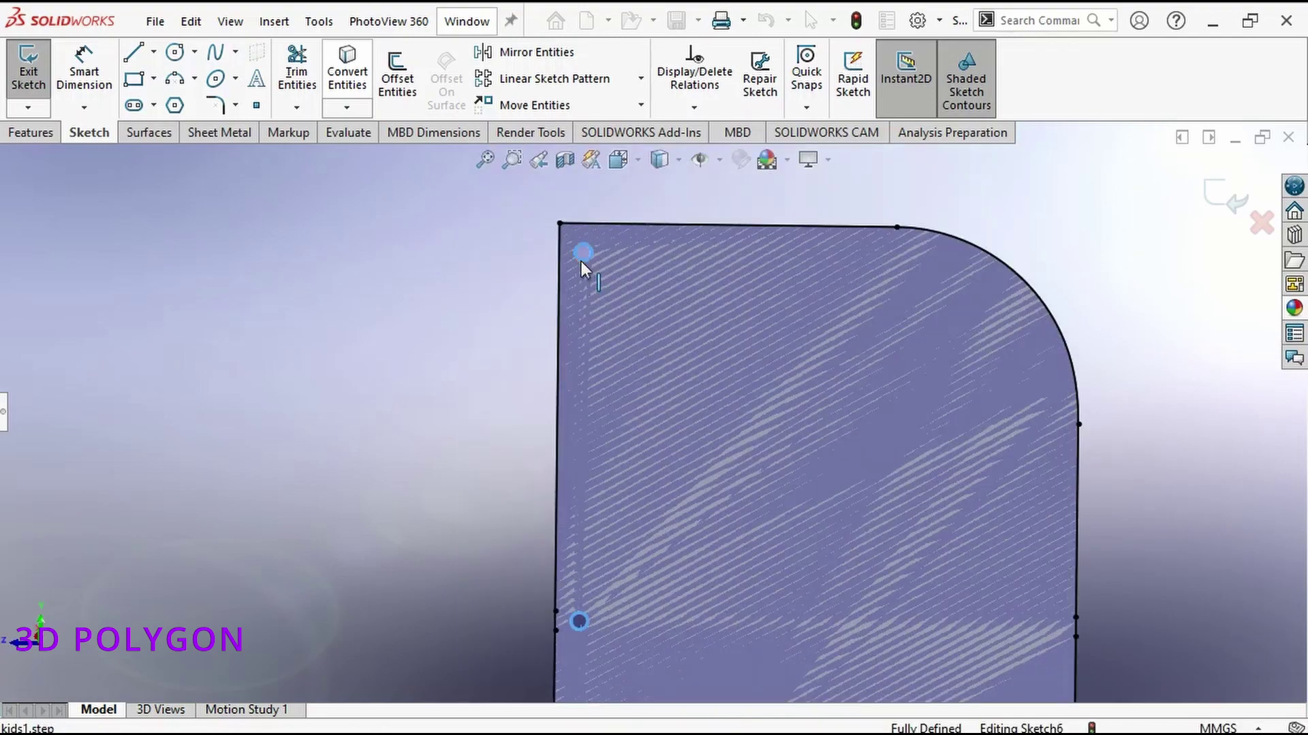
scroll(696, 451, up, 3)
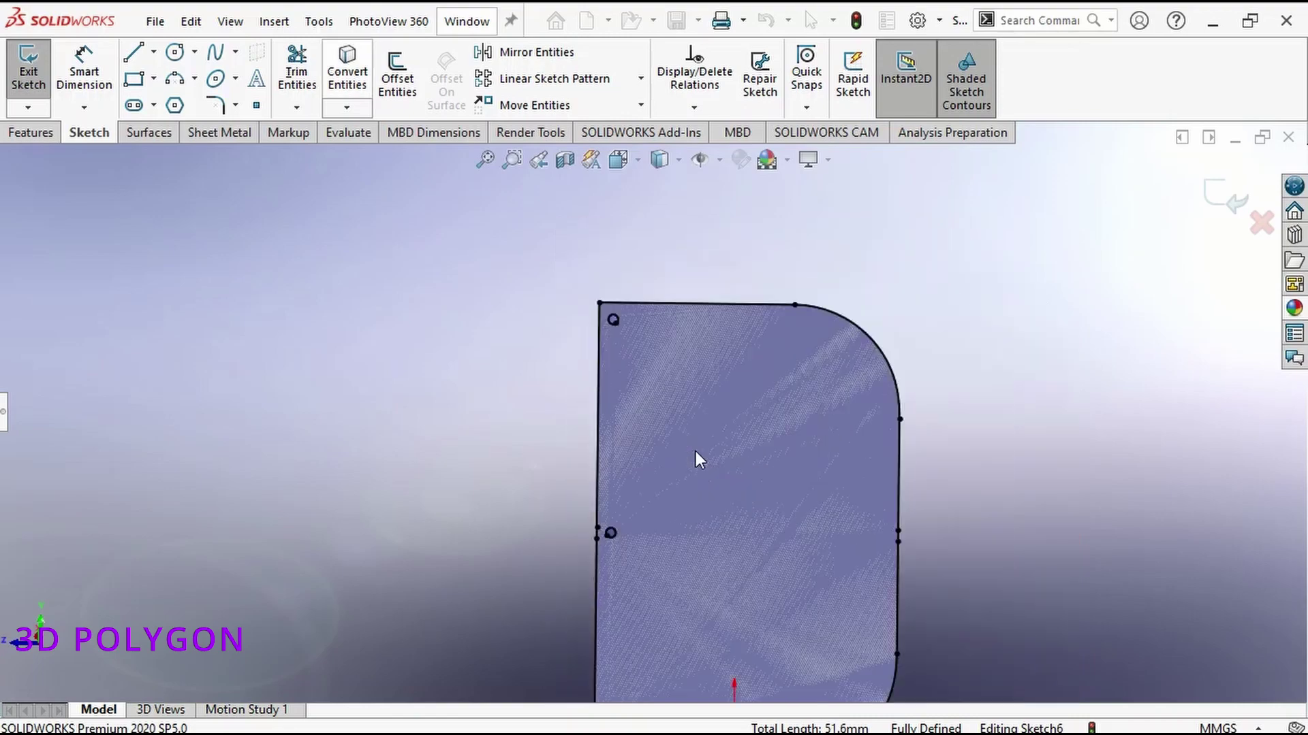
click(692, 468)
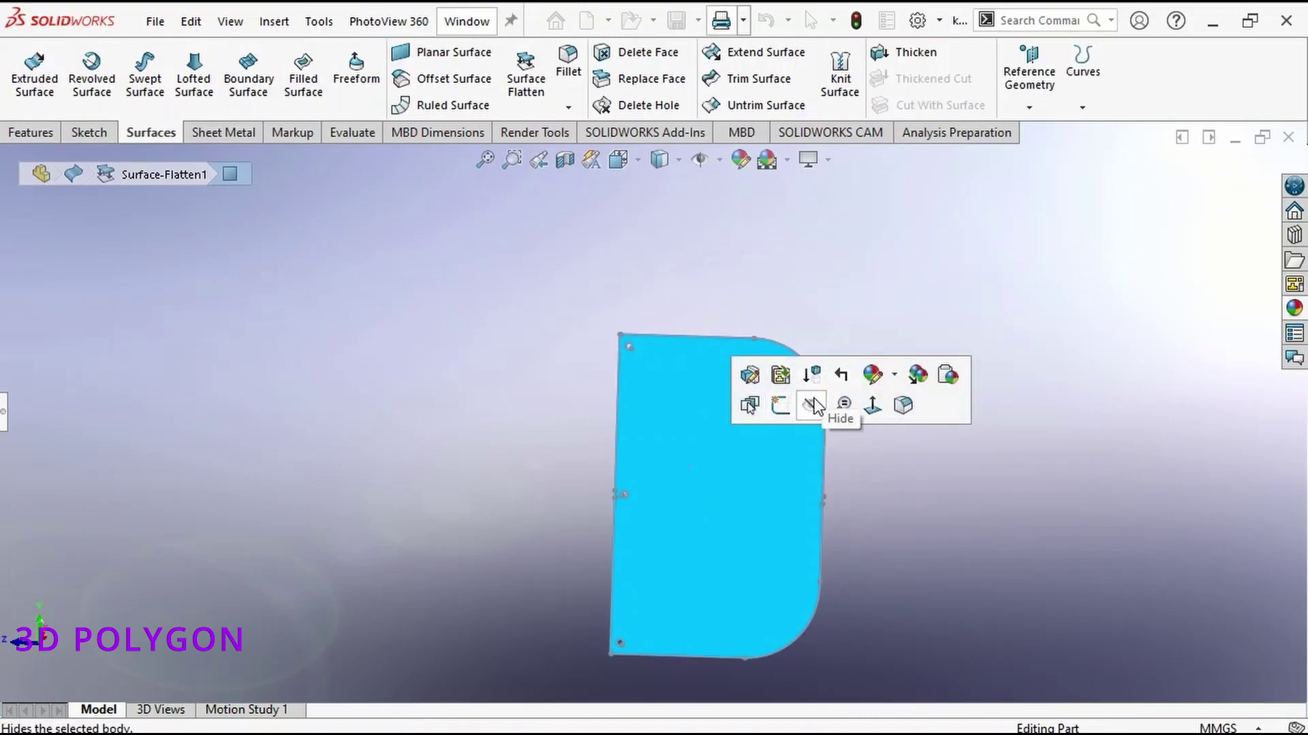
click(811, 405)
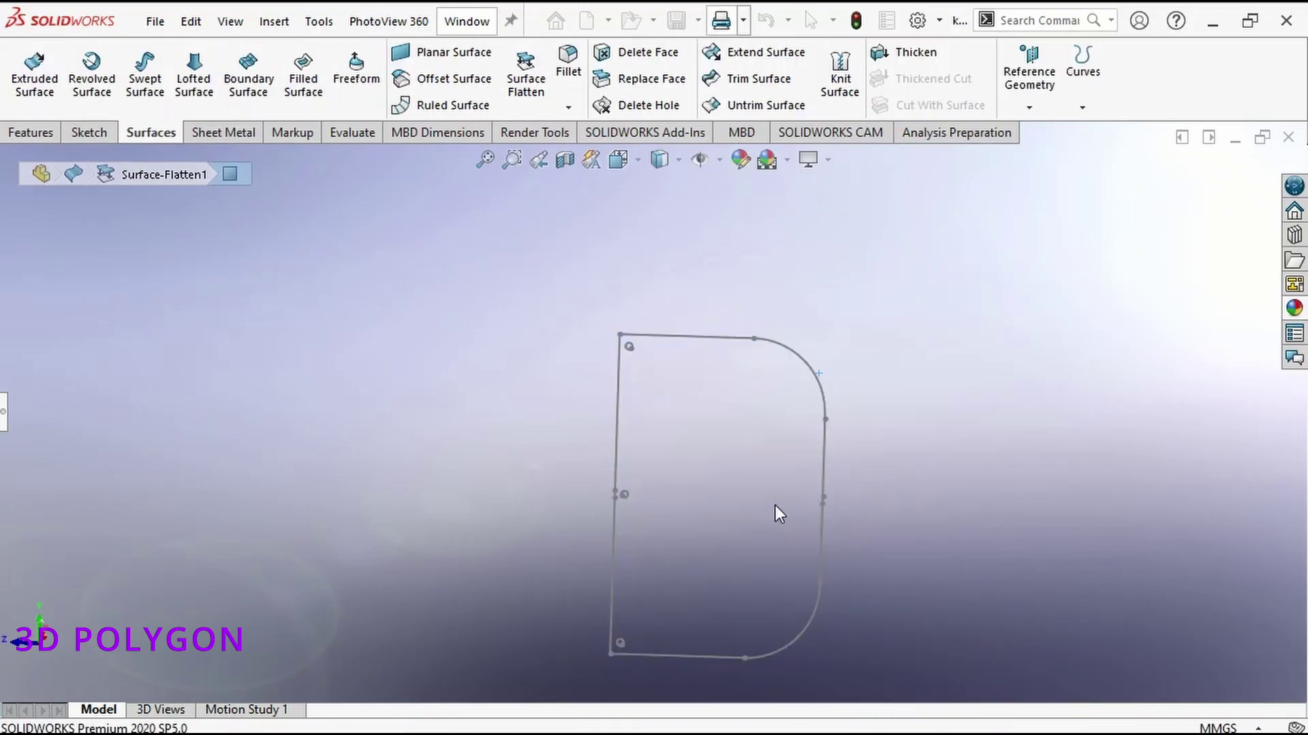